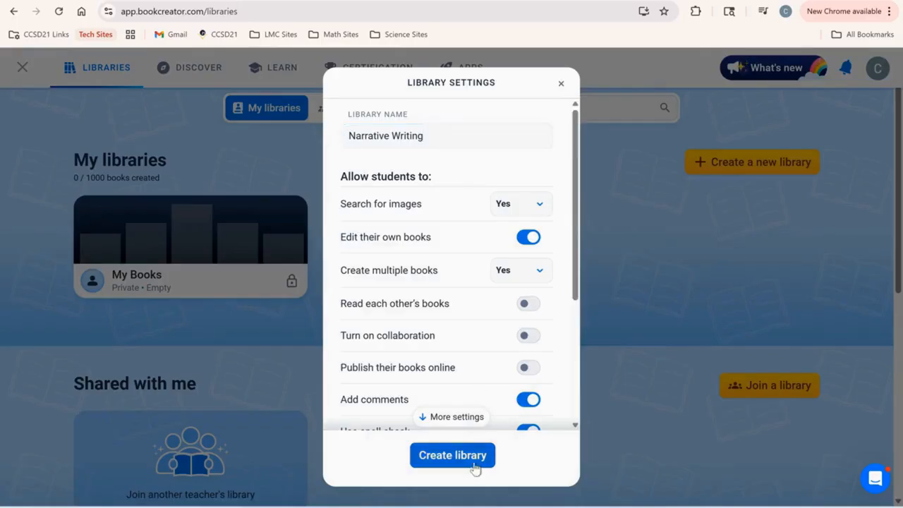
Step: Create the Narrative Writing library with the current student permissions and open it
{"action": "left_click", "coordinate": [507, 450]}
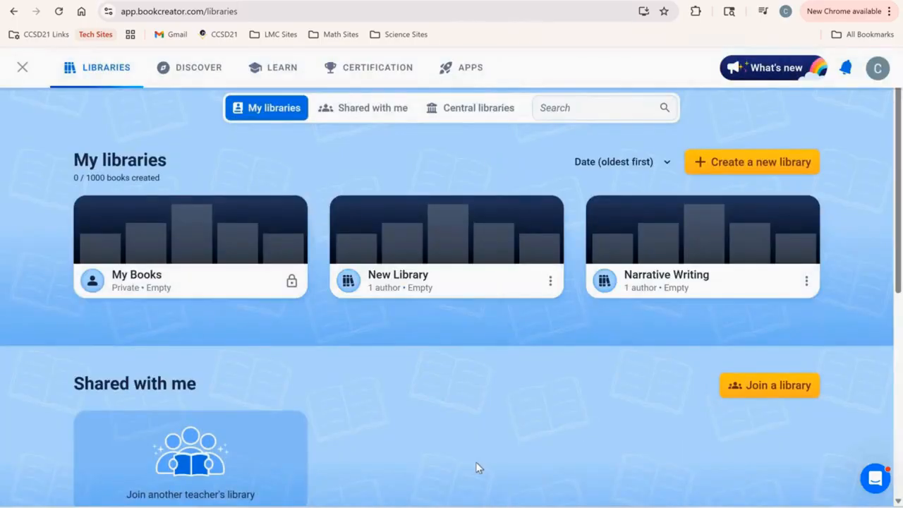
{"action": "left_click", "coordinate": [710, 252]}
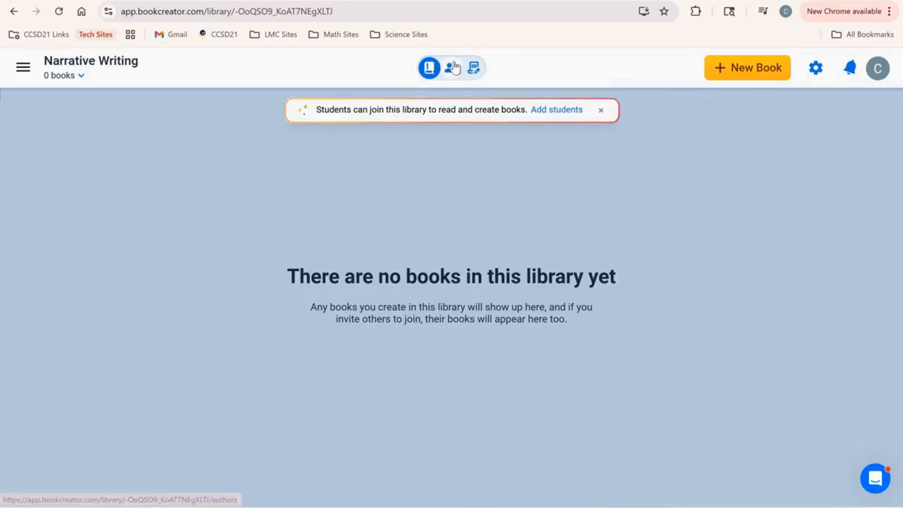
Step: Start adding students to the Narrative Writing library and get its invitation for sharing
{"action": "left_click", "coordinate": [452, 68]}
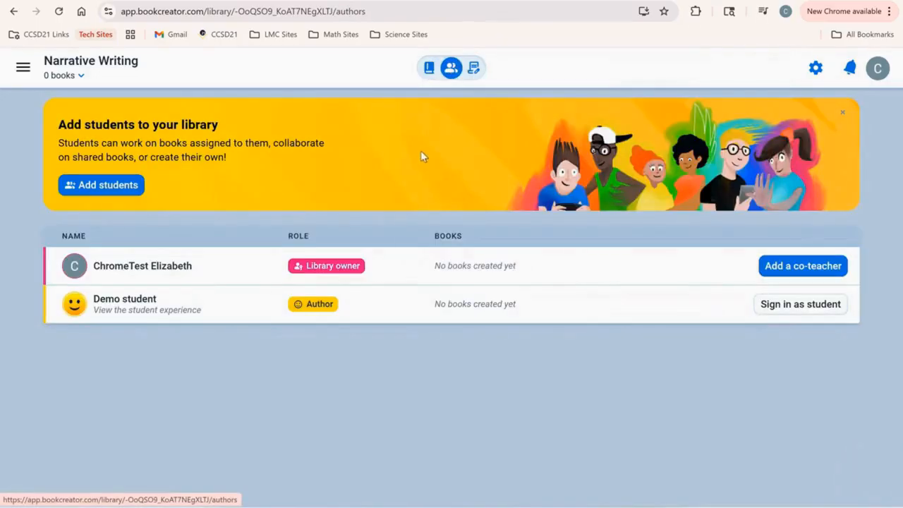
{"action": "left_click", "coordinate": [99, 185]}
{"action": "left_click", "coordinate": [421, 333]}
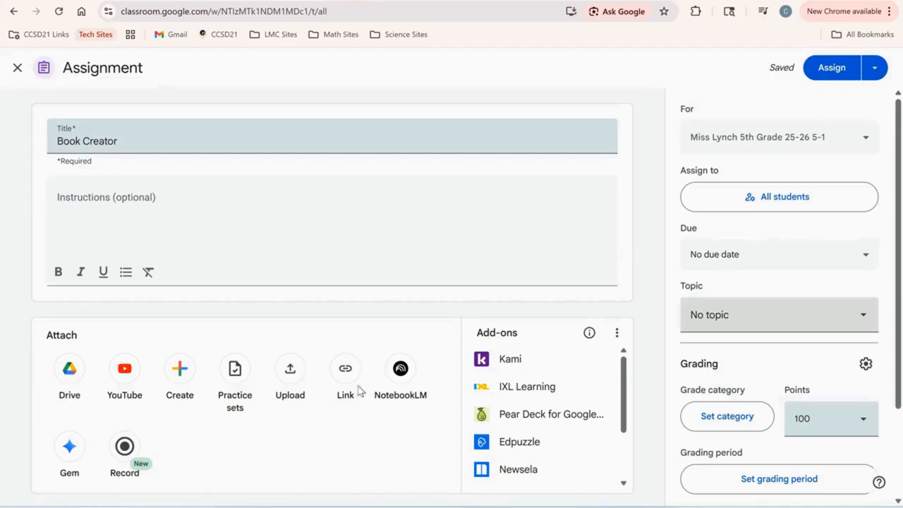
Step: Attach the copied invitation link to the Book Creator assignment in Google Classroom
{"action": "left_click", "coordinate": [345, 369]}
{"action": "key", "text": "ctrl+v"}
{"action": "left_click", "coordinate": [516, 326]}
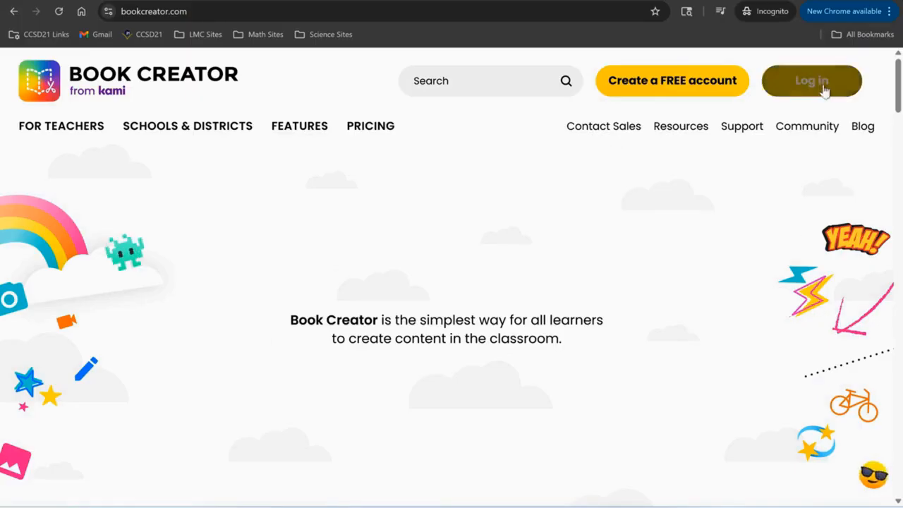
Step: In the incognito window, log in to Book Creator as a student with the existing Google account
{"action": "left_click", "coordinate": [822, 89]}
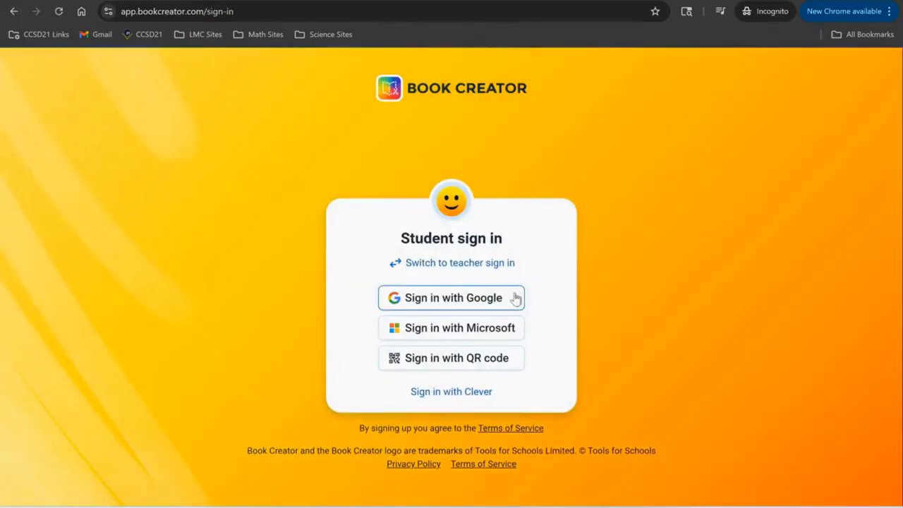
{"action": "left_click", "coordinate": [513, 299]}
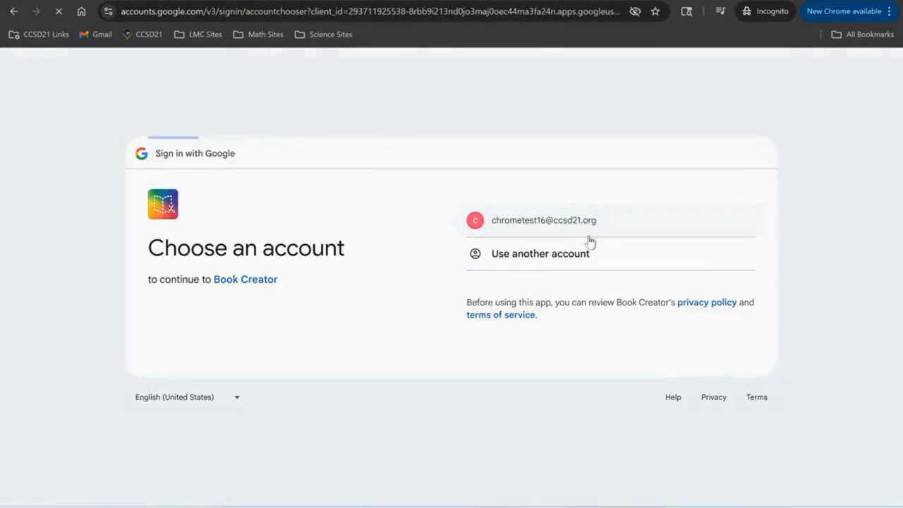
{"action": "left_click", "coordinate": [710, 402]}
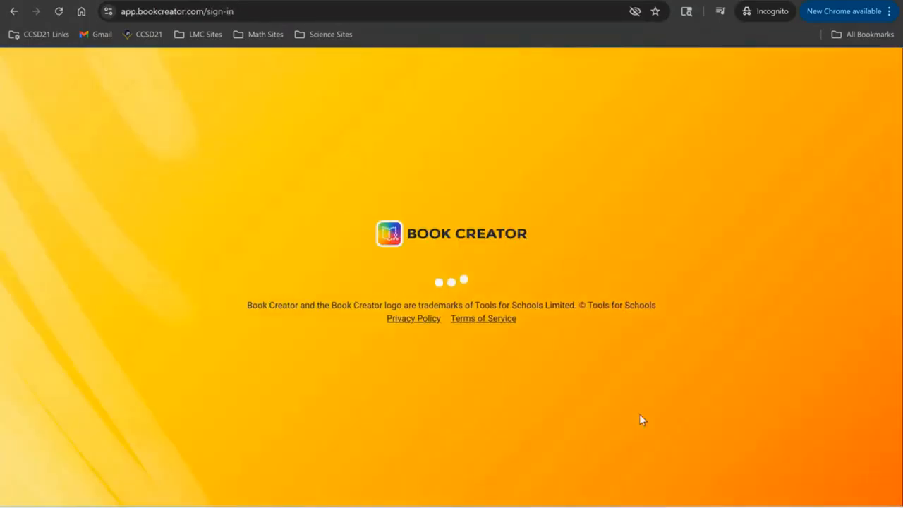
Step: Join the teacher's library by entering the library join code
{"action": "left_click", "coordinate": [526, 258]}
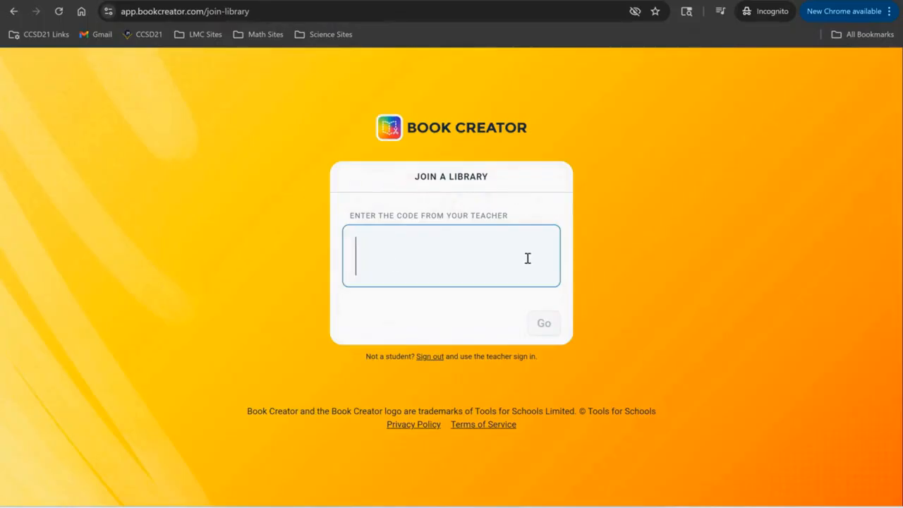
{"action": "key", "text": "ctrl+v"}
{"action": "left_click", "coordinate": [544, 323]}
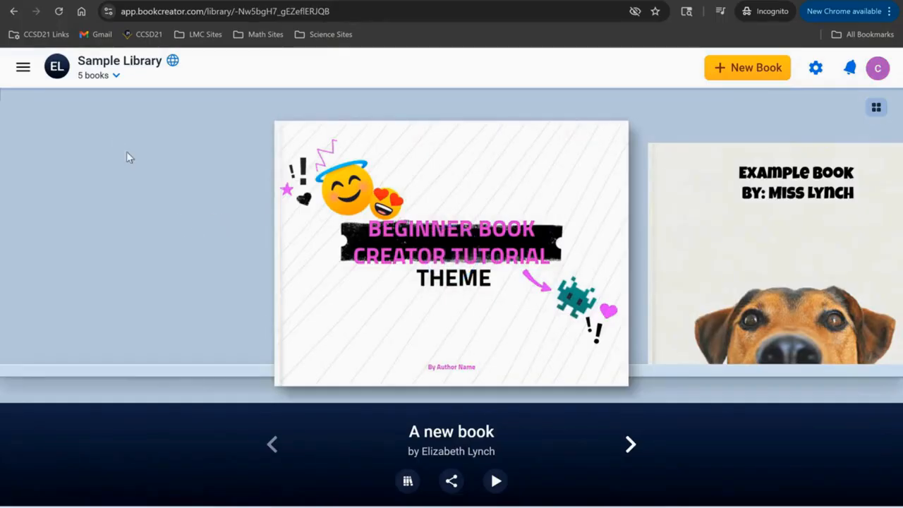
Step: Join an additional library from the student's list of libraries by entering its join code
{"action": "left_click", "coordinate": [23, 67]}
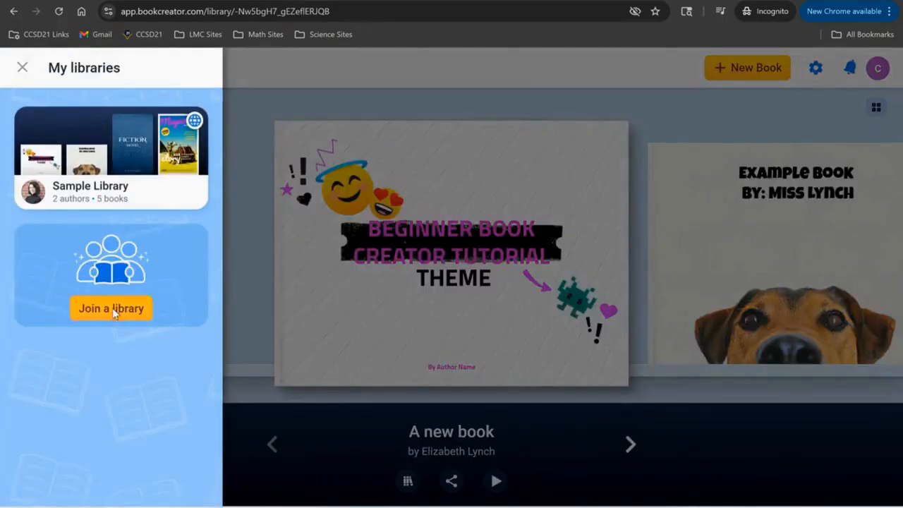
{"action": "left_click", "coordinate": [110, 309]}
{"action": "left_click", "coordinate": [397, 275]}
{"action": "key", "text": "ctrl+v"}
{"action": "left_click", "coordinate": [513, 345]}
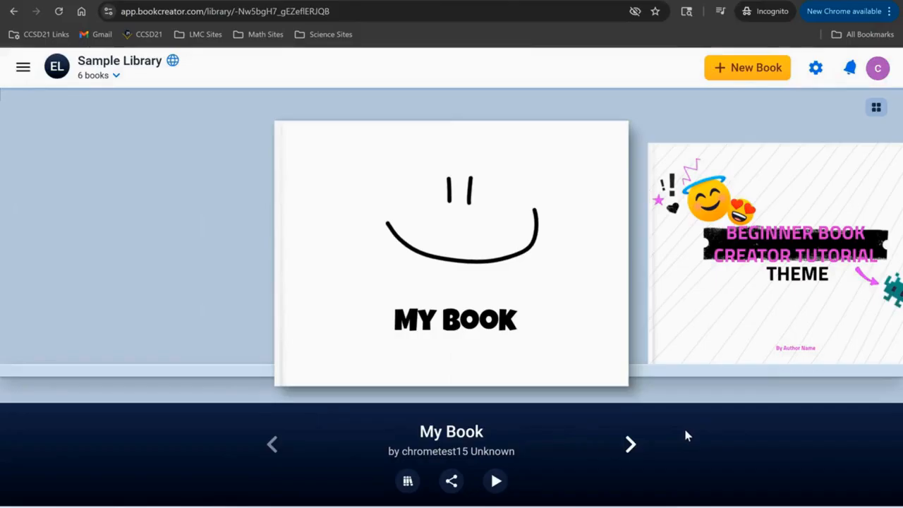
Step: Move My Book from the Sample Library to the Narrative Writing library and go to that library
{"action": "left_click", "coordinate": [409, 482]}
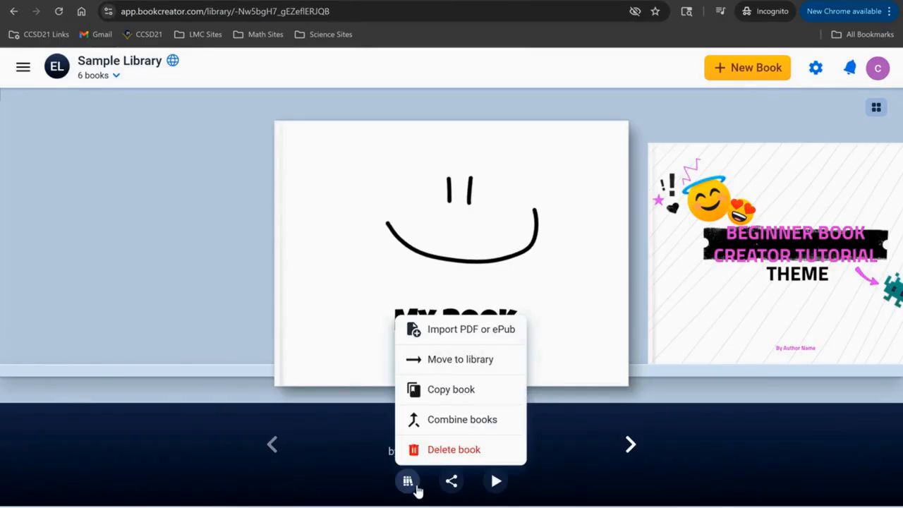
{"action": "left_click", "coordinate": [456, 361]}
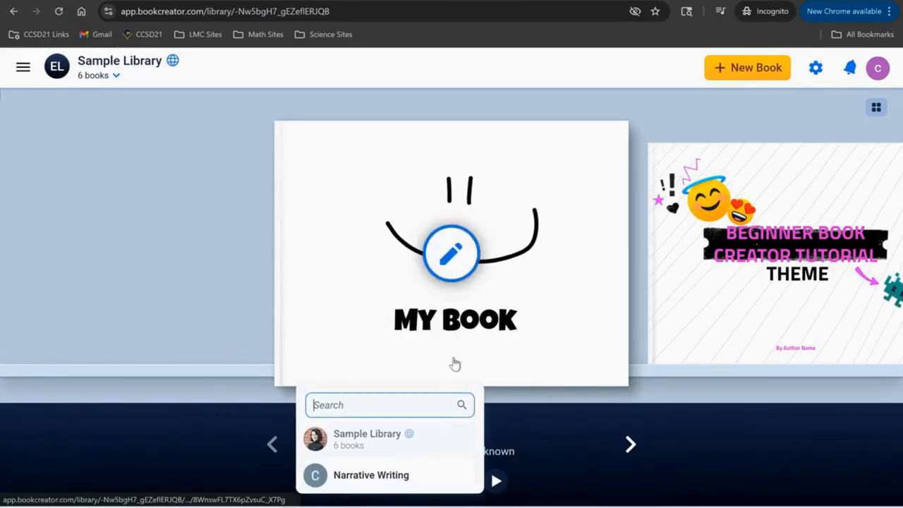
{"action": "left_click", "coordinate": [415, 483]}
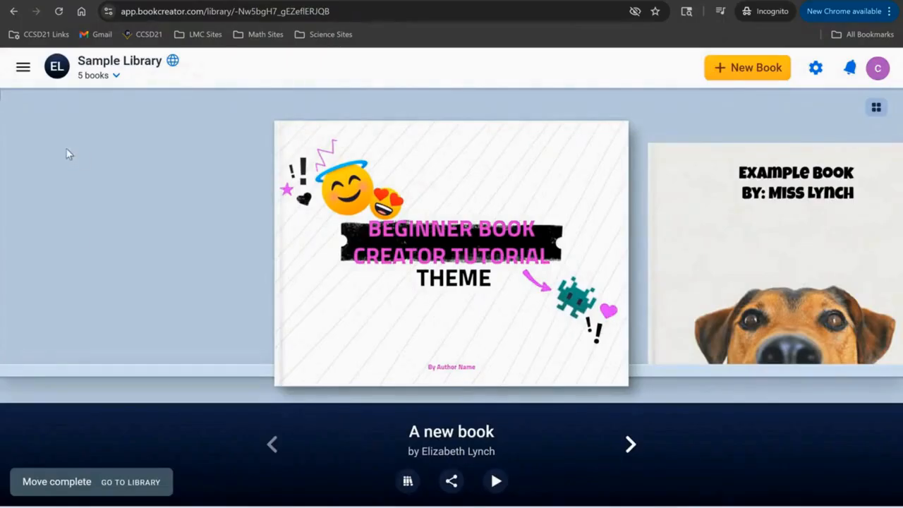
{"action": "left_click", "coordinate": [155, 481]}
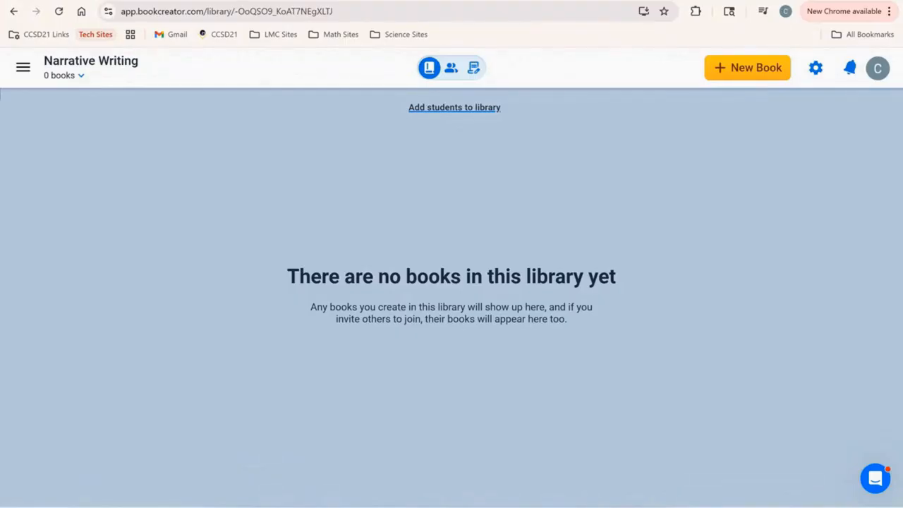
Step: In the teacher's Narrative Writing library, view the blank book shapes for a new book and return to the library
{"action": "left_click", "coordinate": [745, 70]}
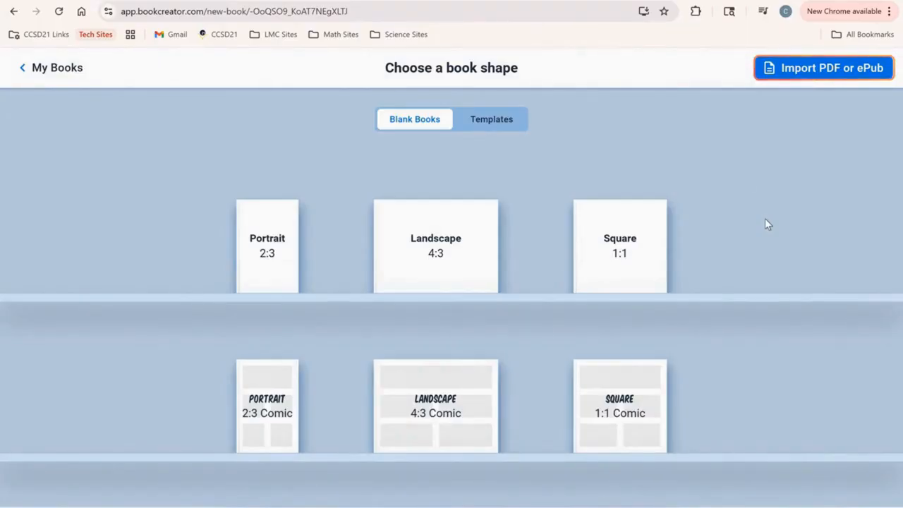
{"action": "left_click", "coordinate": [17, 79]}
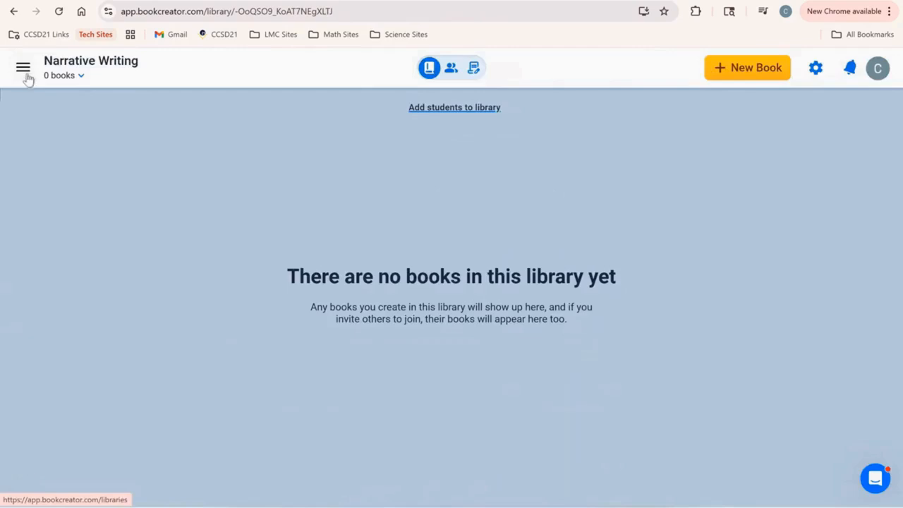
Step: Browse the Discover section's example books by grade
{"action": "left_click", "coordinate": [35, 73]}
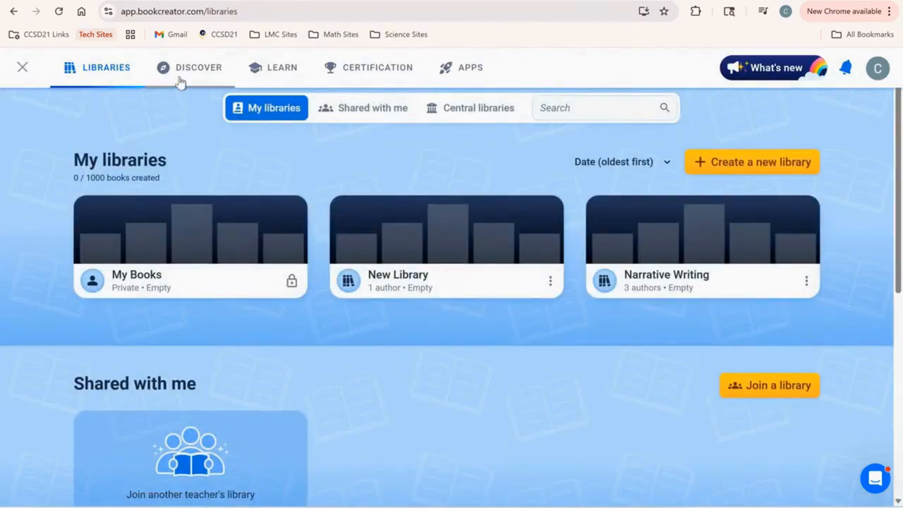
{"action": "left_click", "coordinate": [198, 67]}
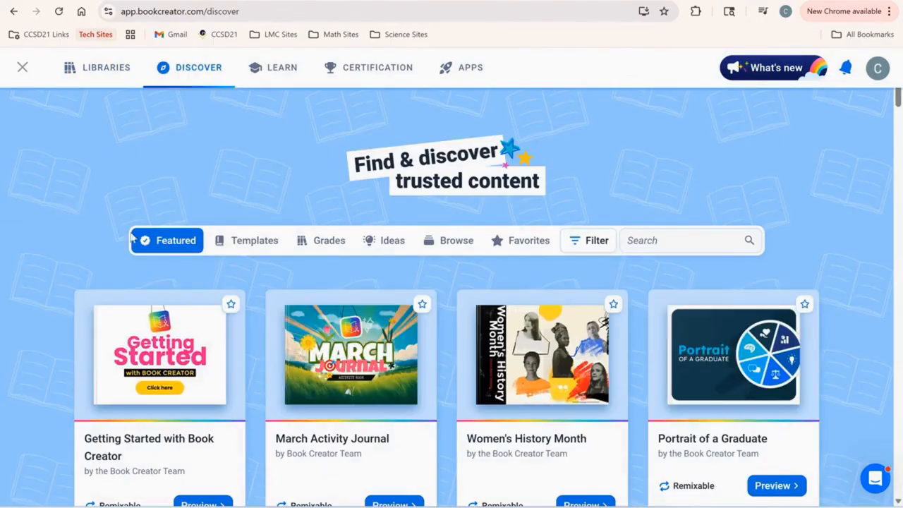
{"action": "left_click", "coordinate": [328, 240]}
{"action": "left_click", "coordinate": [381, 242]}
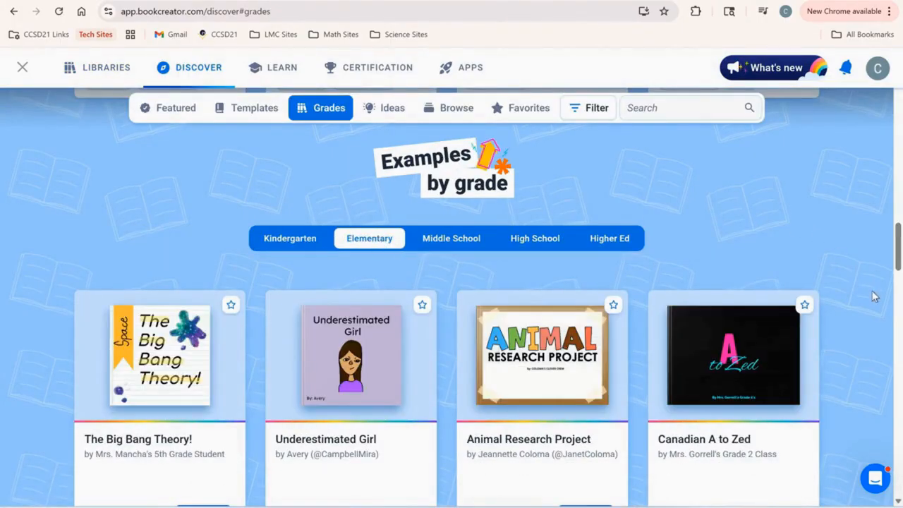
Step: Filter the Discover content by the English / Language Arts subject
{"action": "left_click", "coordinate": [592, 110]}
{"action": "scroll", "coordinate": [583, 343], "scroll_direction": "down", "scroll_amount": 3}
{"action": "left_click", "coordinate": [537, 301]}
{"action": "left_click", "coordinate": [759, 315]}
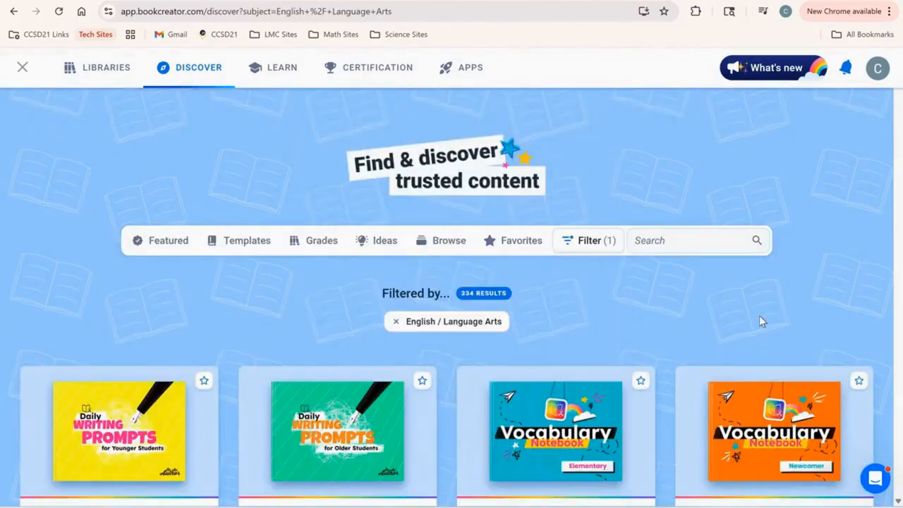
Step: Remix the Tell Your Story Draft Workbook – Grades K-5 into the Narrative Writing library
{"action": "scroll", "coordinate": [759, 317], "scroll_direction": "down", "scroll_amount": 7}
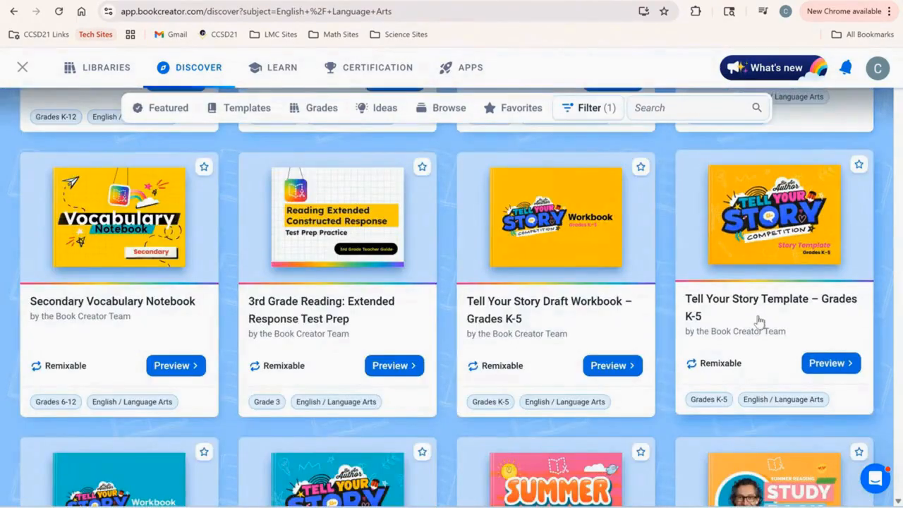
{"action": "left_click", "coordinate": [509, 367]}
{"action": "left_click", "coordinate": [417, 419]}
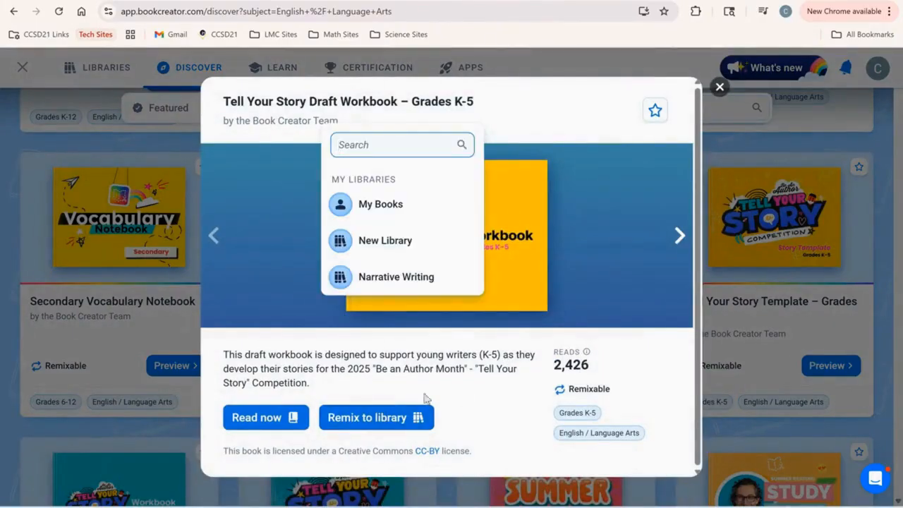
{"action": "left_click", "coordinate": [432, 284]}
{"action": "scroll", "coordinate": [447, 336], "scroll_direction": "down", "scroll_amount": 1}
{"action": "left_click", "coordinate": [491, 409]}
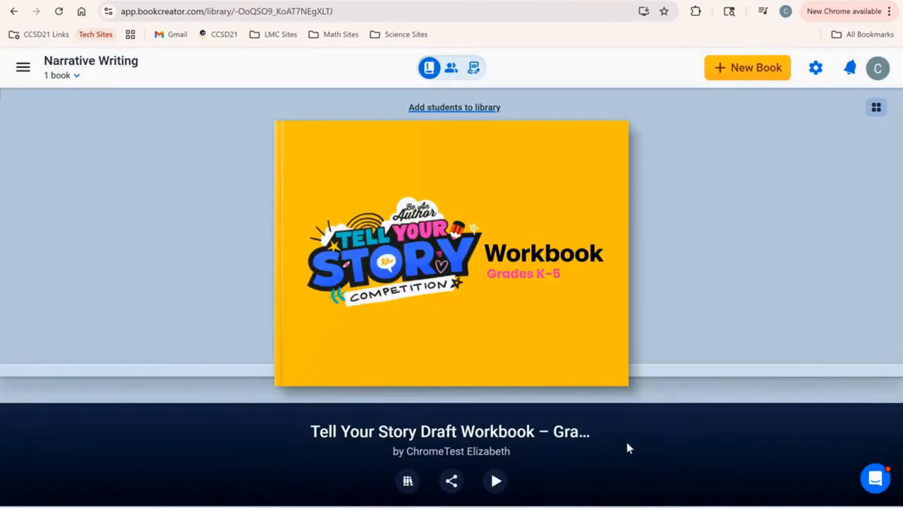
Step: Open the assignment settings for the Tell Your Story Draft Workbook – Grades K-5 and show the choices of recipients
{"action": "left_click", "coordinate": [448, 483]}
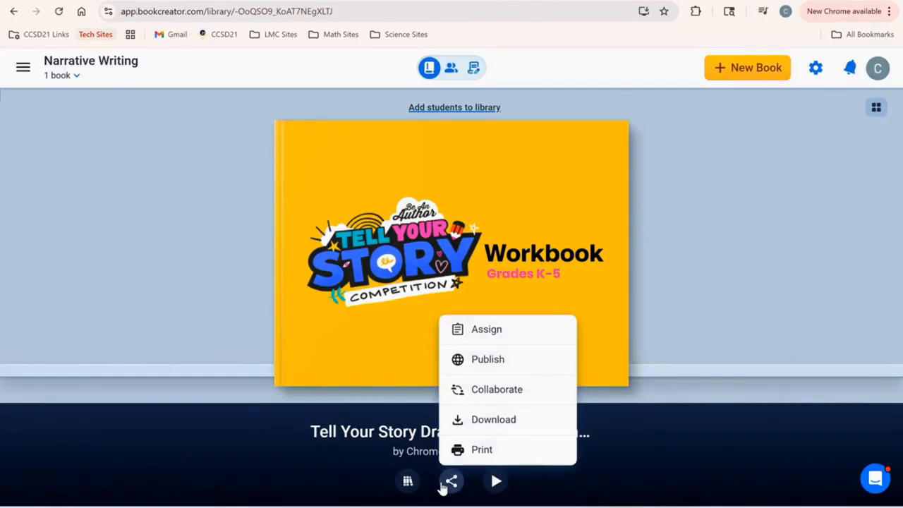
{"action": "left_click", "coordinate": [514, 333]}
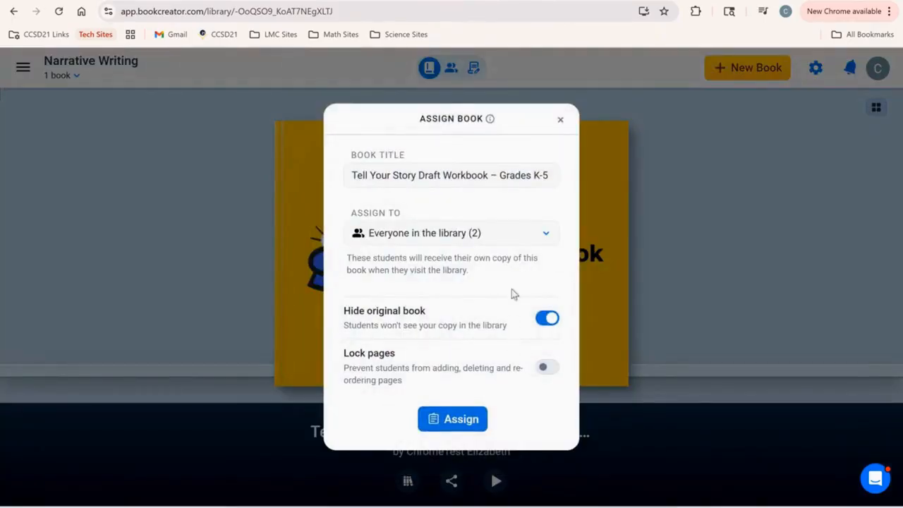
{"action": "left_click", "coordinate": [542, 236]}
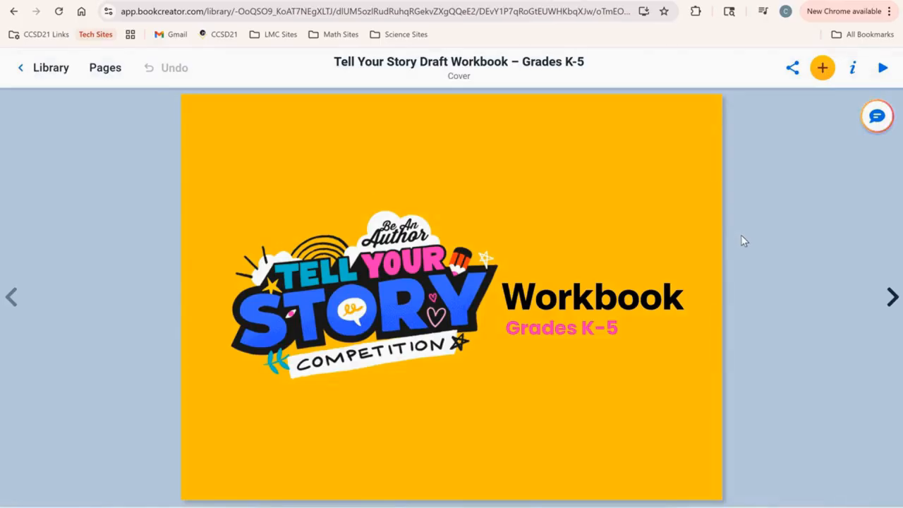
Step: Lock the Tell Your Story Competition logo on the workbook's cover
{"action": "left_click", "coordinate": [376, 280]}
{"action": "right_click", "coordinate": [376, 284]}
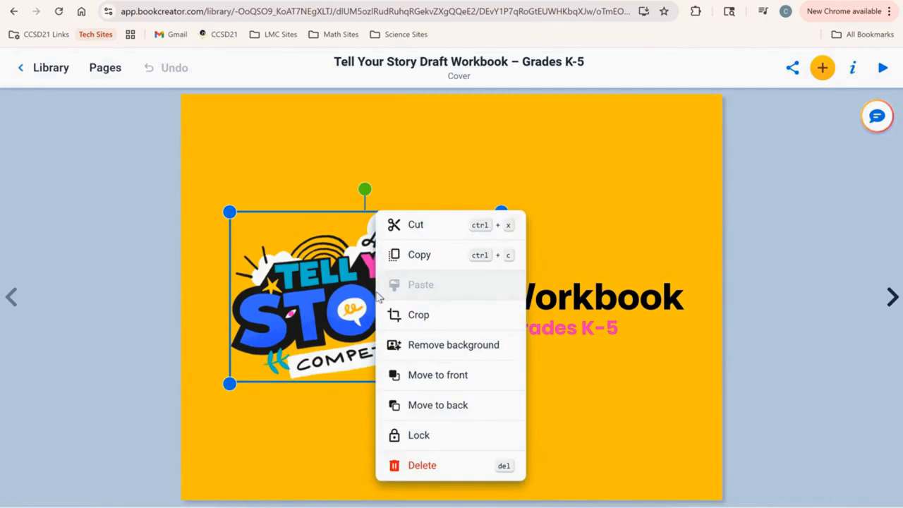
{"action": "left_click", "coordinate": [416, 434]}
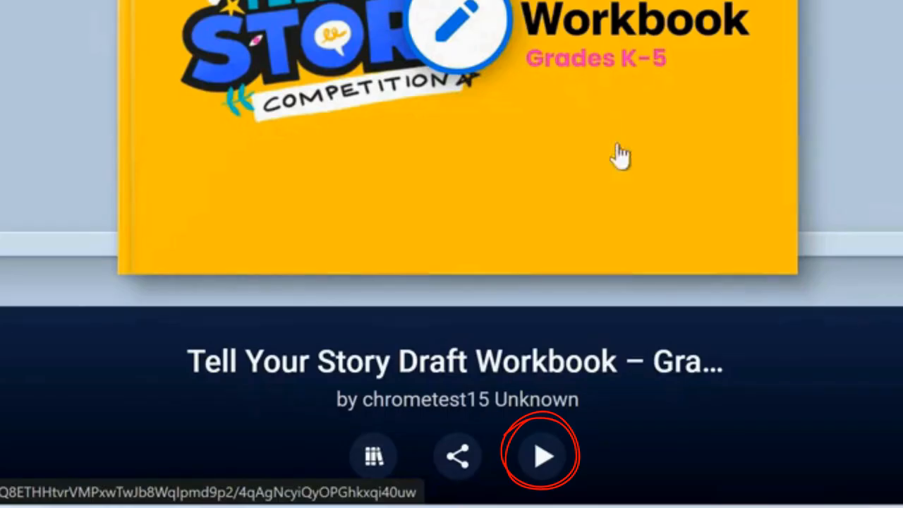
Step: Open the student's workbook in reading mode and page through it past the cover
{"action": "left_click", "coordinate": [541, 457]}
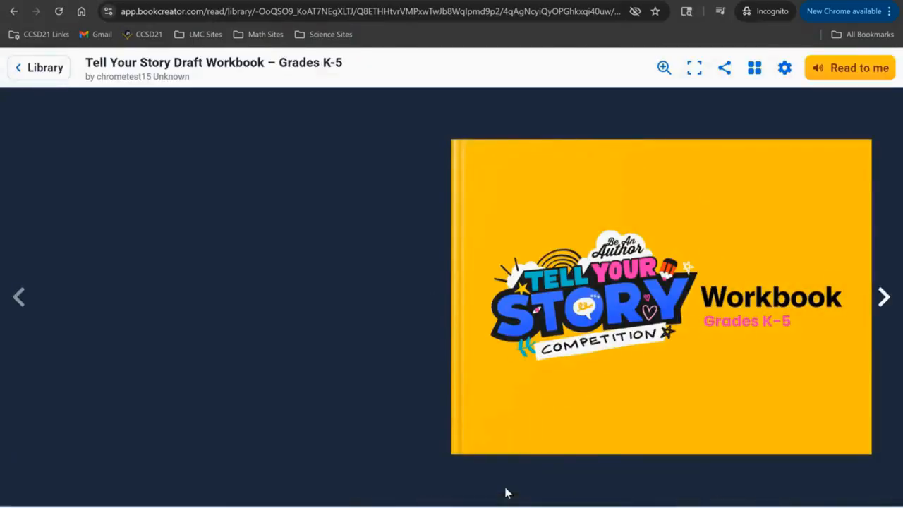
{"action": "left_click", "coordinate": [883, 297]}
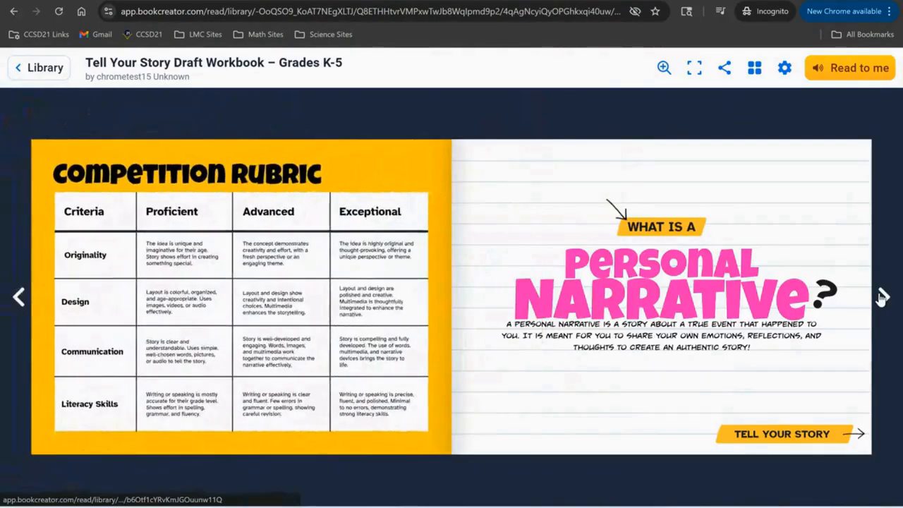
{"action": "left_click", "coordinate": [883, 297]}
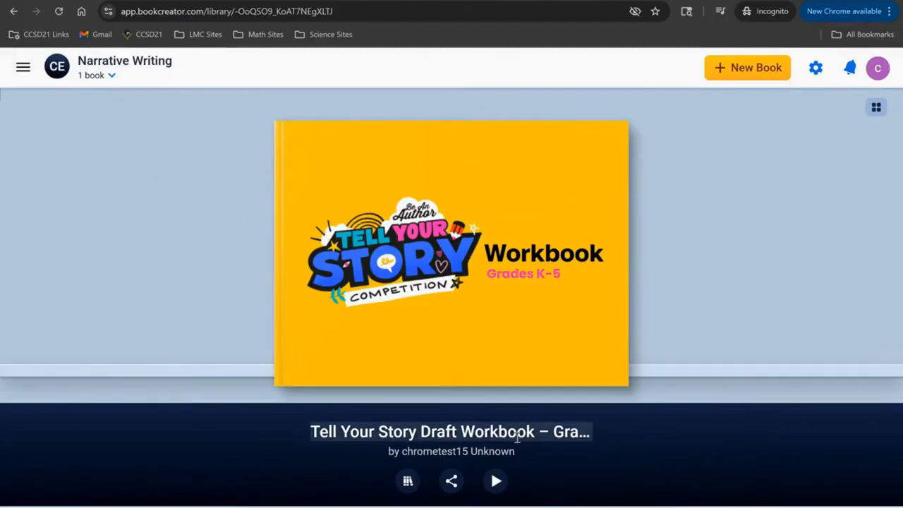
Step: Copy the student's Tell Your Story Draft Workbook into the Narrative Writing library
{"action": "left_click", "coordinate": [408, 482]}
{"action": "left_click", "coordinate": [443, 420]}
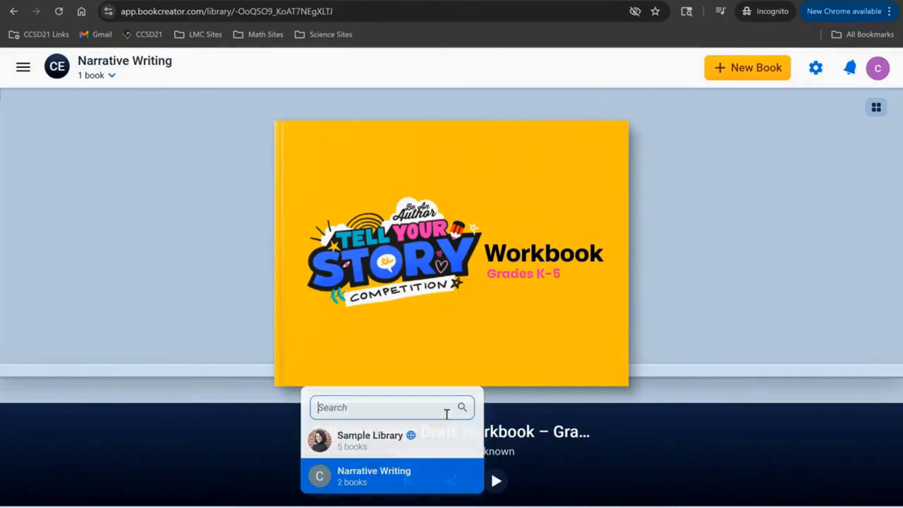
{"action": "left_click", "coordinate": [403, 475]}
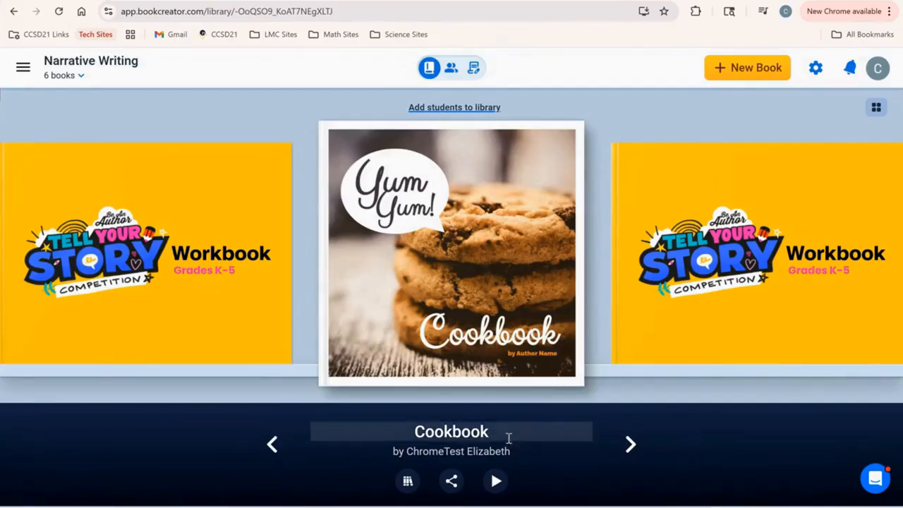
Step: Start collaboration on the Cookbook, limiting editing to the first two student accounts in the library
{"action": "left_click", "coordinate": [451, 480]}
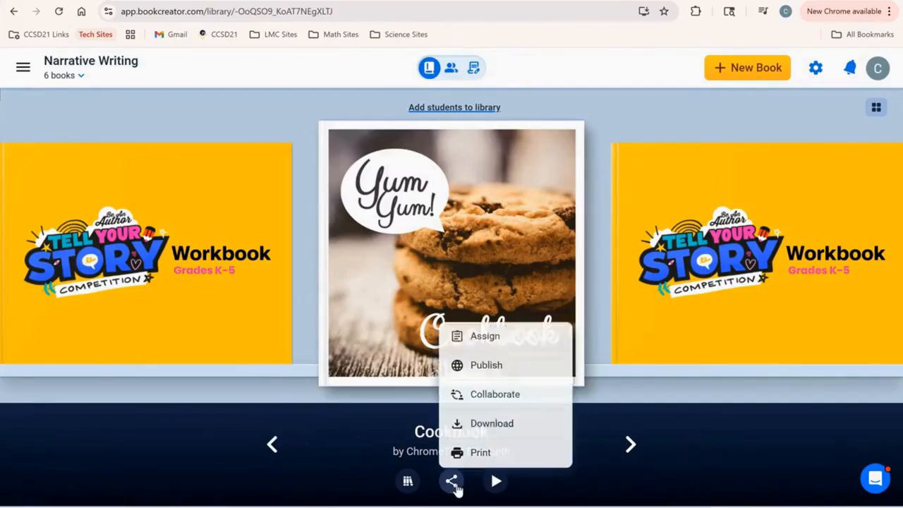
{"action": "left_click", "coordinate": [527, 400]}
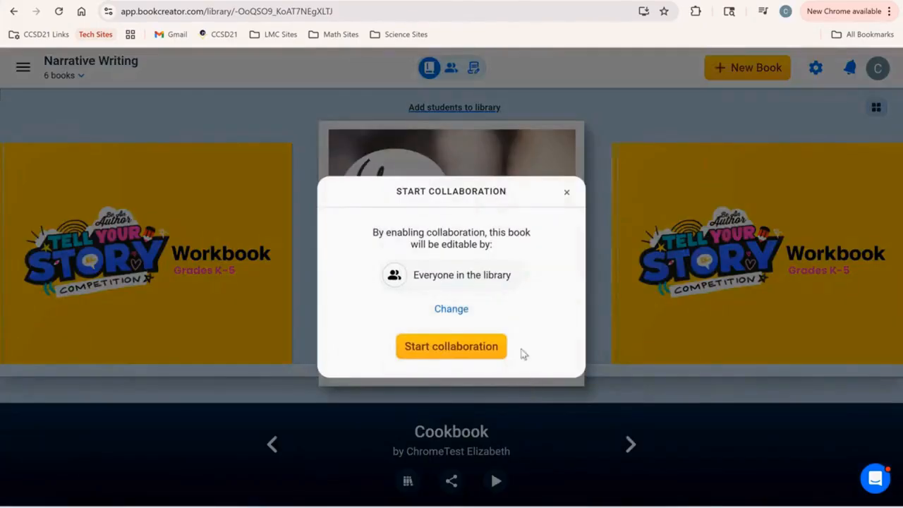
{"action": "left_click", "coordinate": [458, 312]}
{"action": "left_click", "coordinate": [504, 262]}
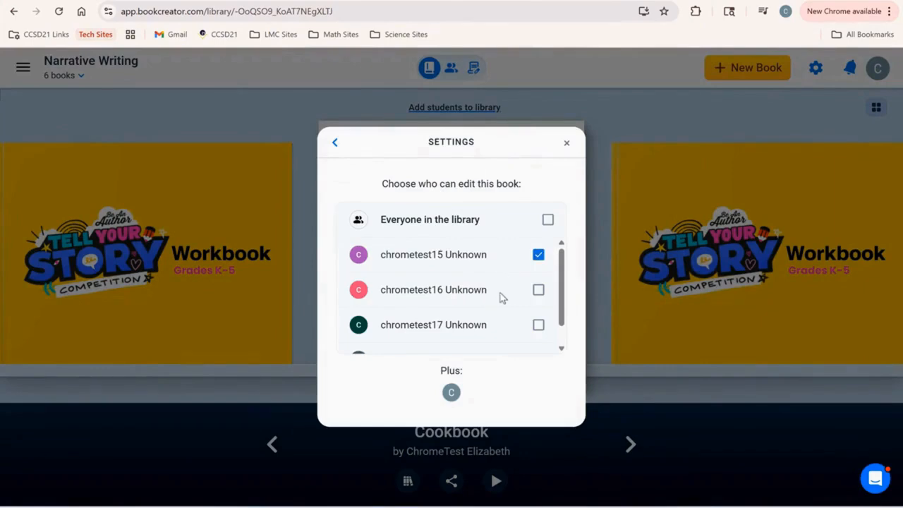
{"action": "left_click", "coordinate": [501, 297]}
{"action": "scroll", "coordinate": [501, 298], "scroll_direction": "down", "scroll_amount": 1}
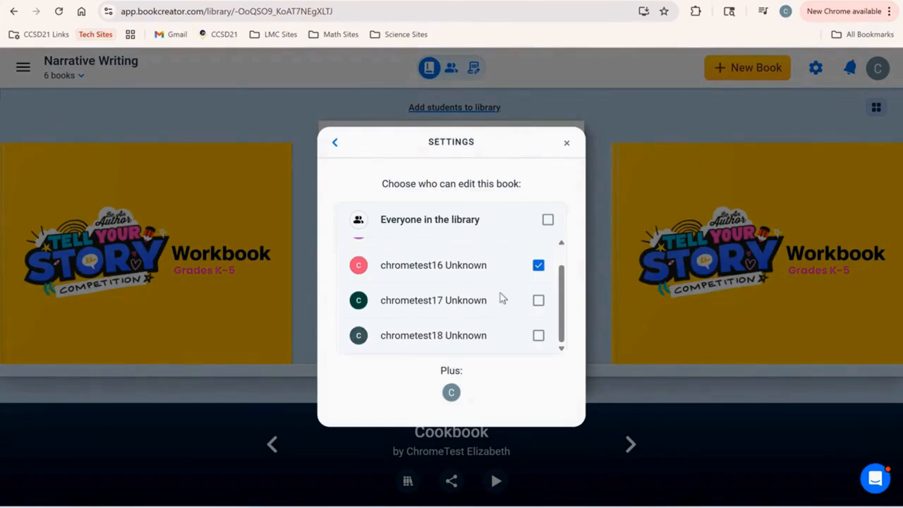
{"action": "left_click", "coordinate": [336, 143]}
{"action": "left_click", "coordinate": [489, 343]}
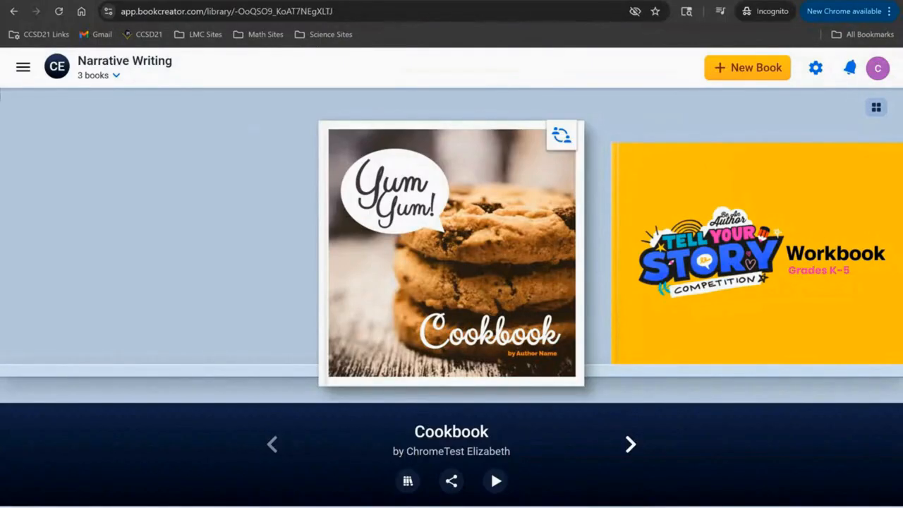
Step: Start a new book, center and enlarge the "Hello, fish!" text, and position it inside the cat's thought bubble
{"action": "left_click", "coordinate": [739, 67]}
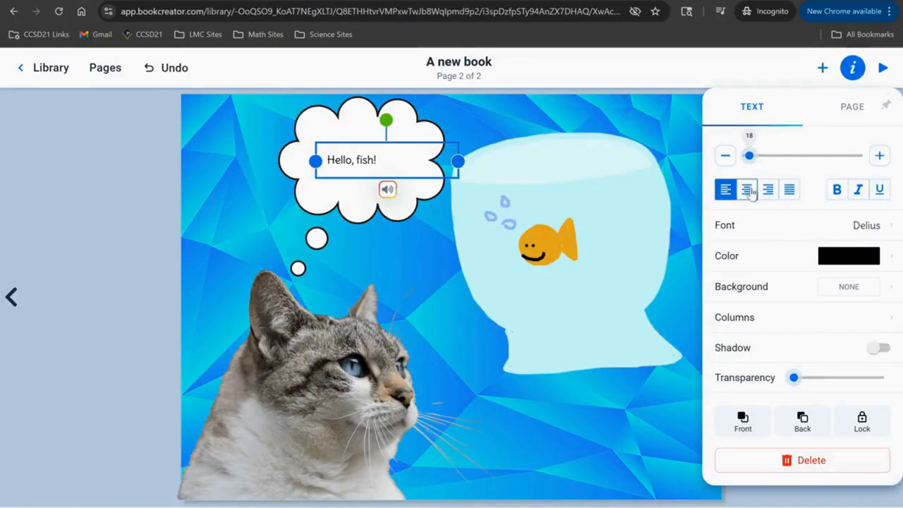
{"action": "left_click", "coordinate": [748, 189]}
{"action": "left_click_drag", "start_coordinate": [749, 155], "coordinate": [764, 160]}
{"action": "left_click_drag", "start_coordinate": [421, 177], "coordinate": [399, 171]}
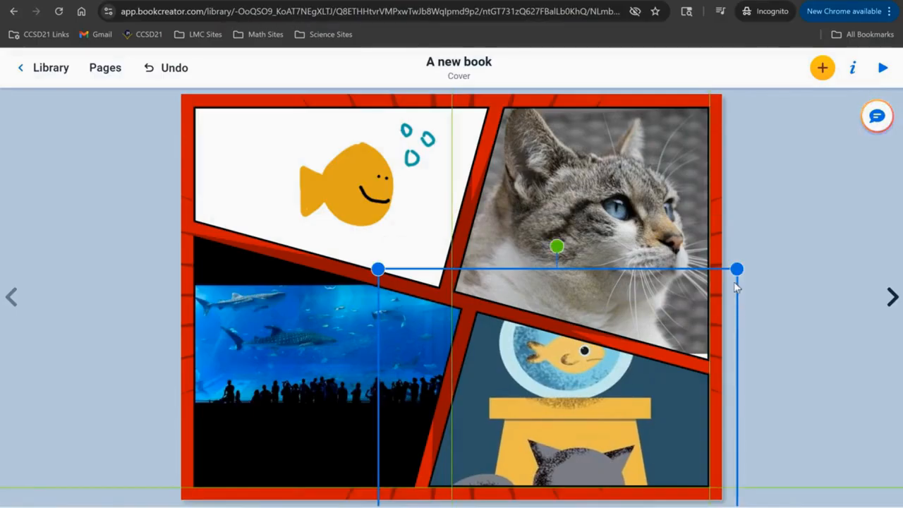
Step: Resize and reposition the fishbowl picture to fit the lower-right comic panel on the red cover
{"action": "left_click_drag", "start_coordinate": [736, 283], "coordinate": [719, 333]}
{"action": "left_click_drag", "start_coordinate": [661, 402], "coordinate": [673, 418]}
{"action": "left_click", "coordinate": [811, 255]}
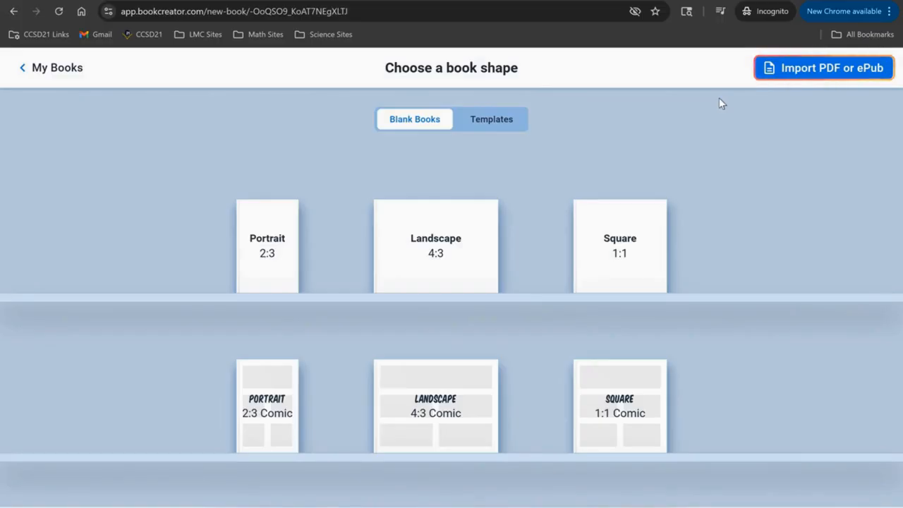
Step: Look through the book templates and themes, and create a blank Landscape 4:3 book
{"action": "left_click", "coordinate": [505, 121]}
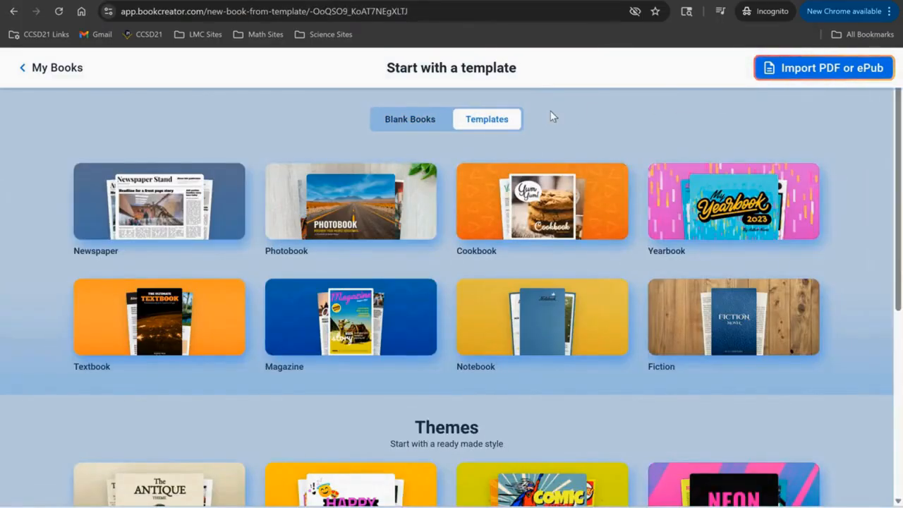
{"action": "scroll", "coordinate": [871, 275], "scroll_direction": "down", "scroll_amount": 5}
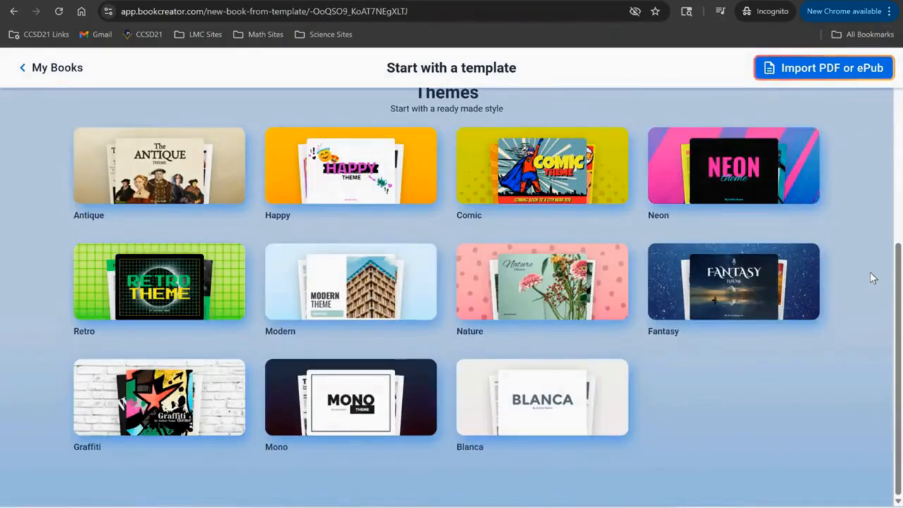
{"action": "scroll", "coordinate": [567, 134], "scroll_direction": "up", "scroll_amount": 5}
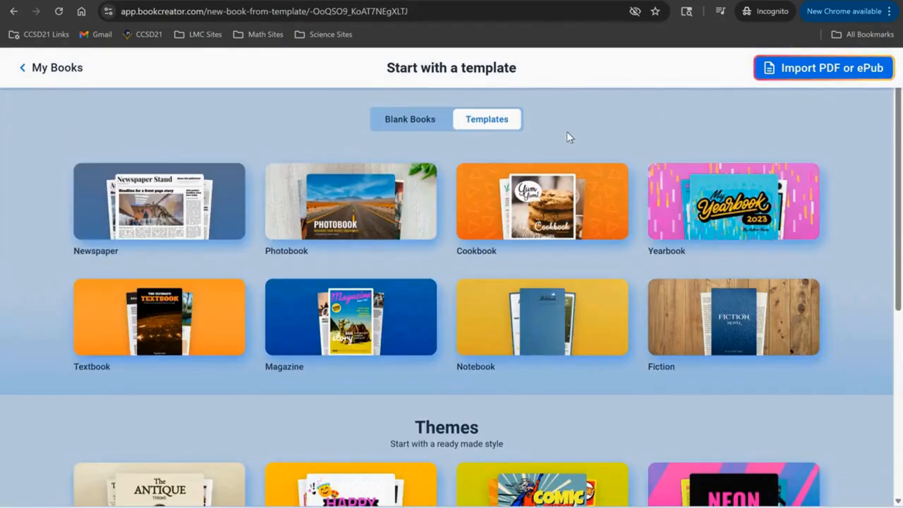
{"action": "left_click", "coordinate": [416, 120]}
{"action": "left_click", "coordinate": [462, 254]}
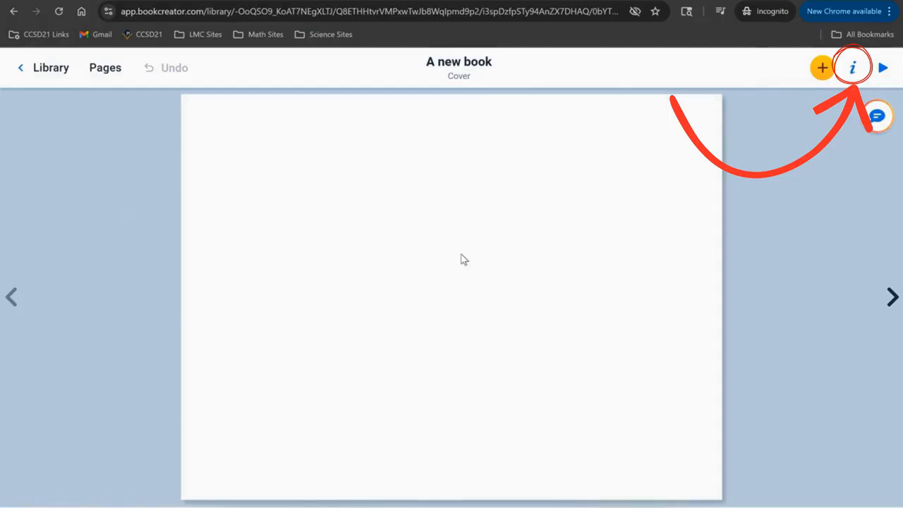
Step: Apply the yellow, blue and pink watercolor texture as the cover's page background
{"action": "left_click", "coordinate": [856, 72]}
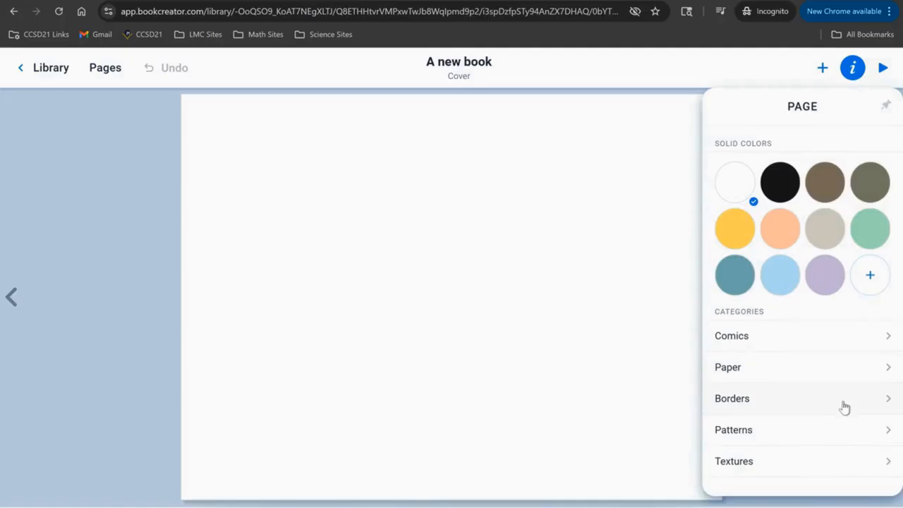
{"action": "left_click", "coordinate": [838, 462]}
{"action": "left_click", "coordinate": [750, 352]}
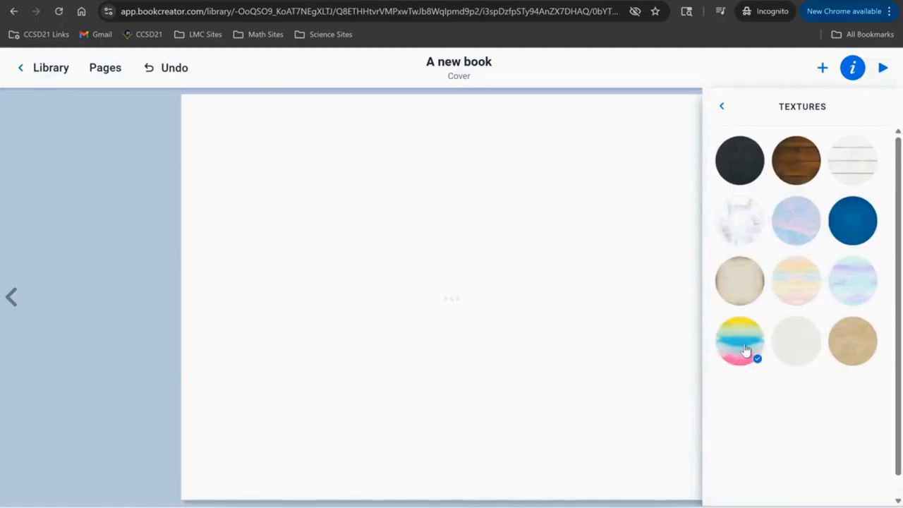
{"action": "left_click", "coordinate": [649, 371]}
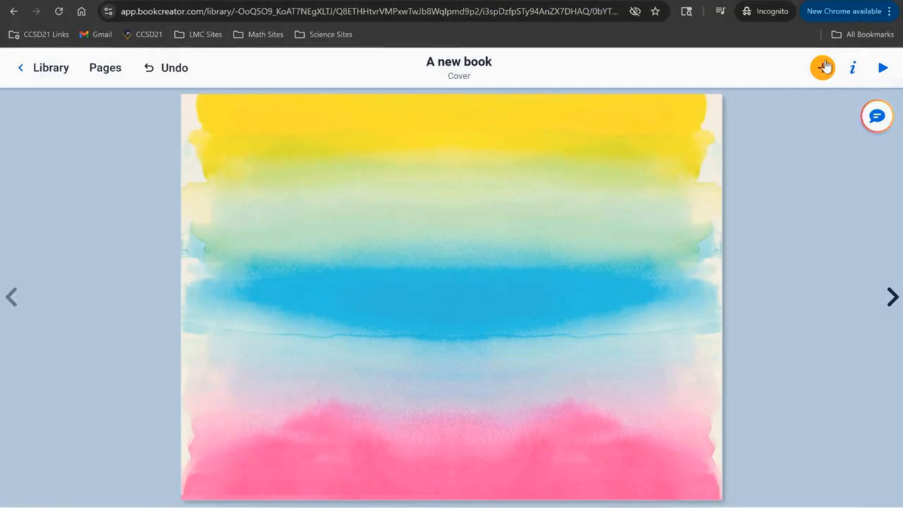
Step: Open a new text box for the cover, enter "Hello everyone!" and clear that text again
{"action": "left_click", "coordinate": [822, 67]}
{"action": "left_click", "coordinate": [824, 257]}
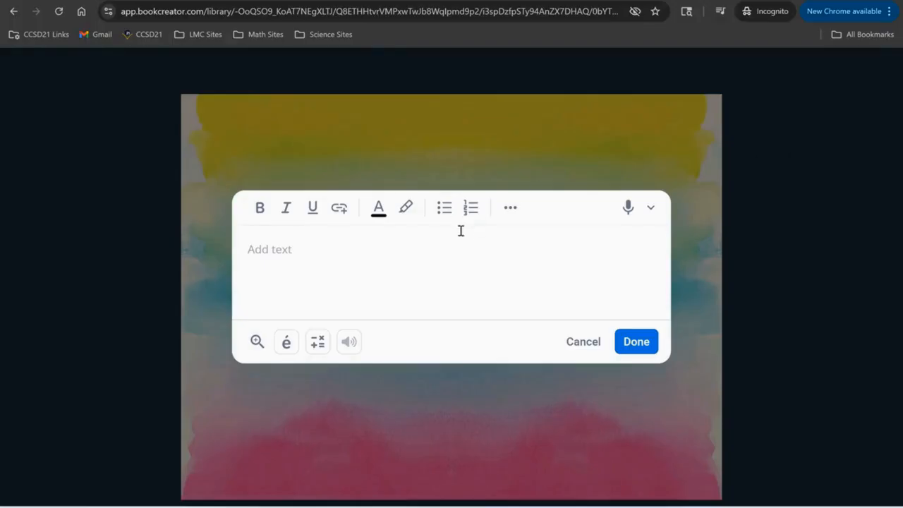
{"action": "type", "text": "Hello everyone!"}
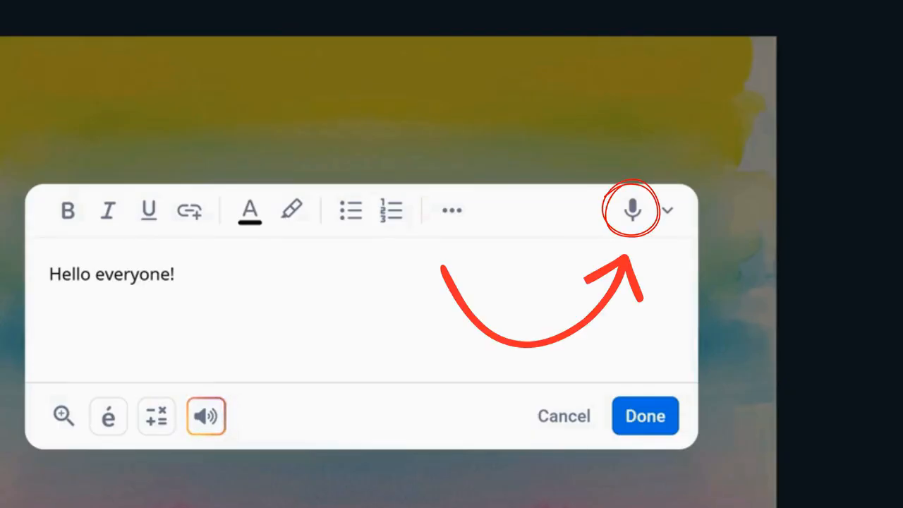
{"action": "key", "text": "ctrl+a"}
{"action": "key", "text": "BackSpace"}
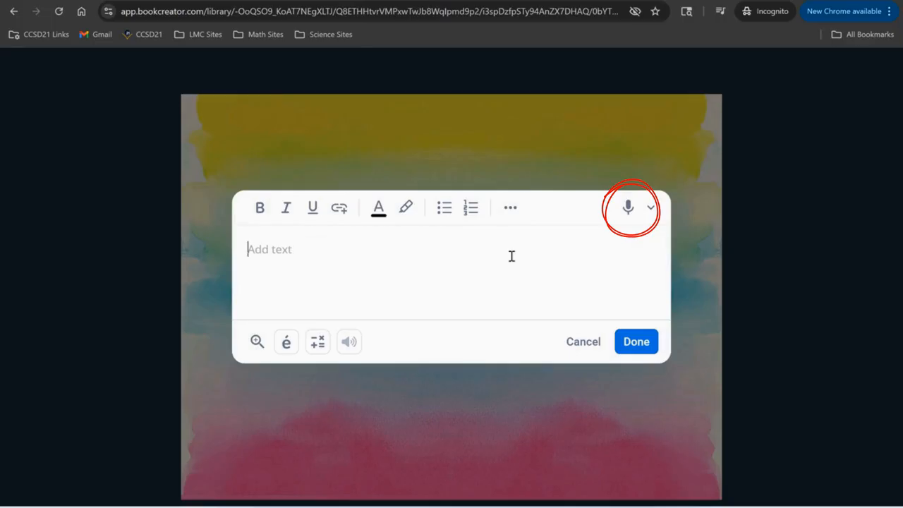
Step: Dictate "Hello everyone. Make sure students know to click stop when they're done…" with speech to text, and stop the dictation
{"action": "left_click", "coordinate": [632, 209]}
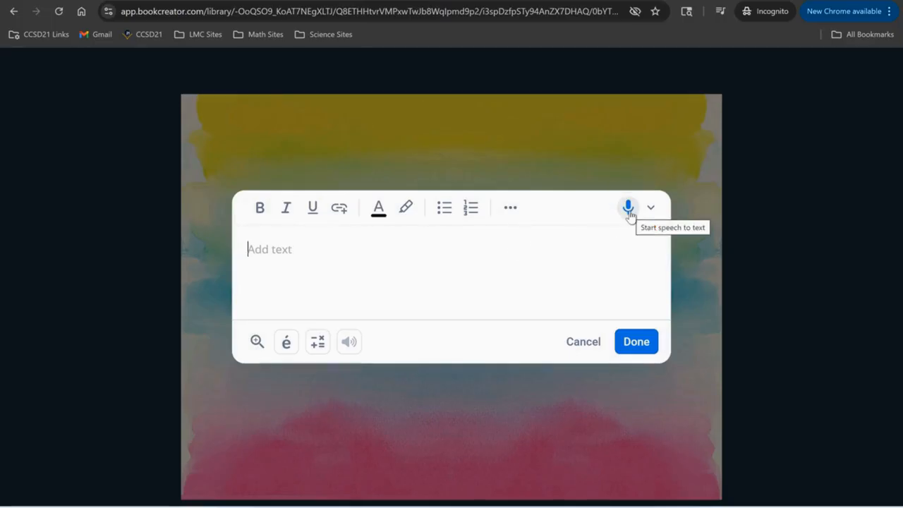
{"action": "left_click", "coordinate": [628, 209]}
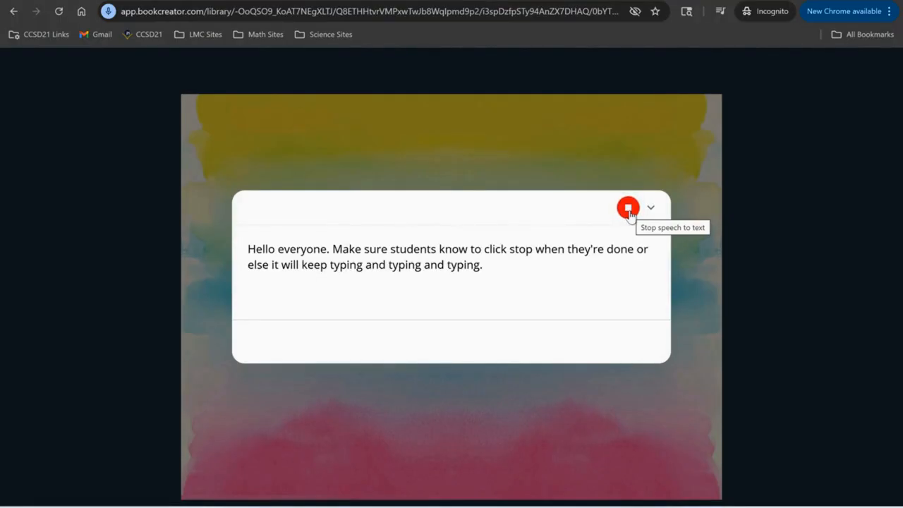
{"action": "left_click", "coordinate": [629, 210]}
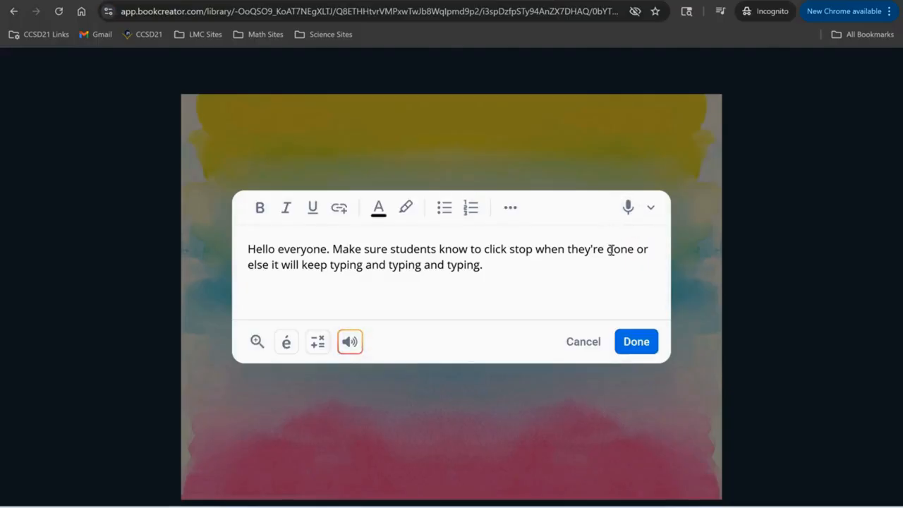
Step: Trim the dictated text to "Hello everyone!" and place it on the cover
{"action": "left_click_drag", "start_coordinate": [487, 267], "coordinate": [328, 250]}
{"action": "key", "text": "BackSpace"}
{"action": "type", "text": "!"}
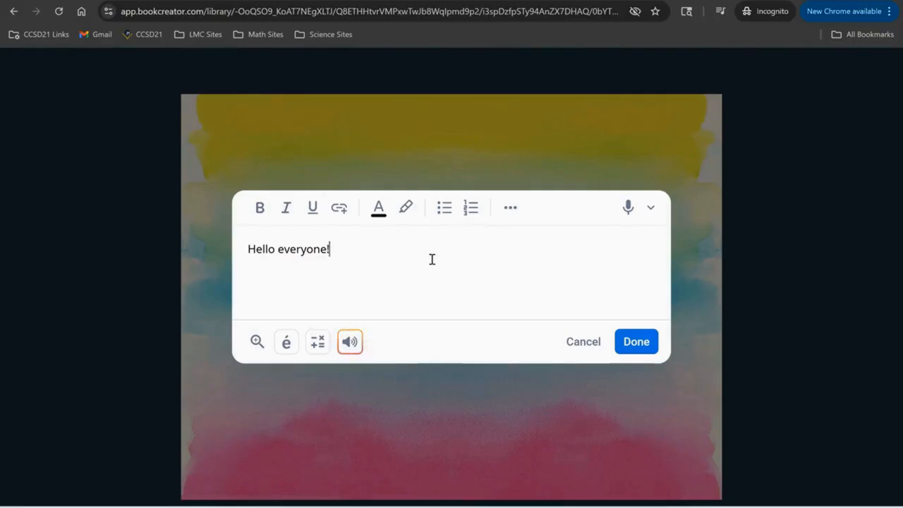
{"action": "left_click", "coordinate": [634, 342]}
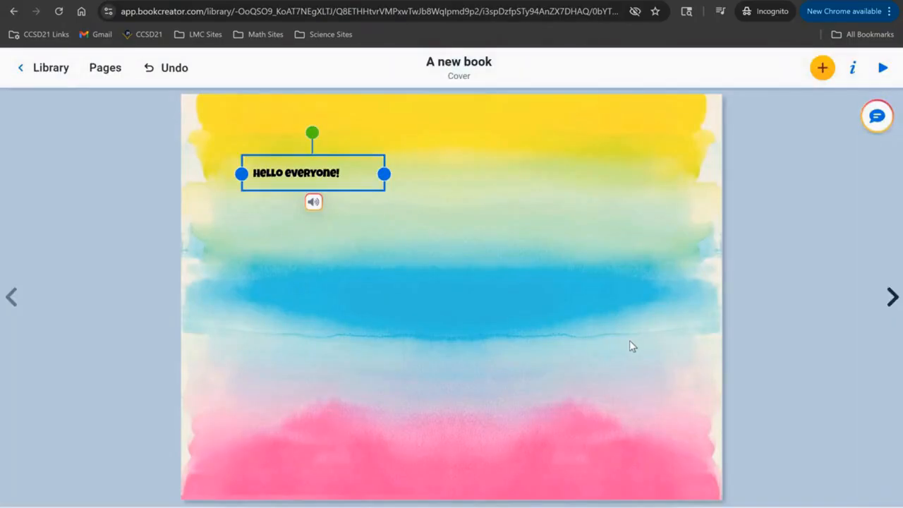
{"action": "left_click", "coordinate": [629, 340]}
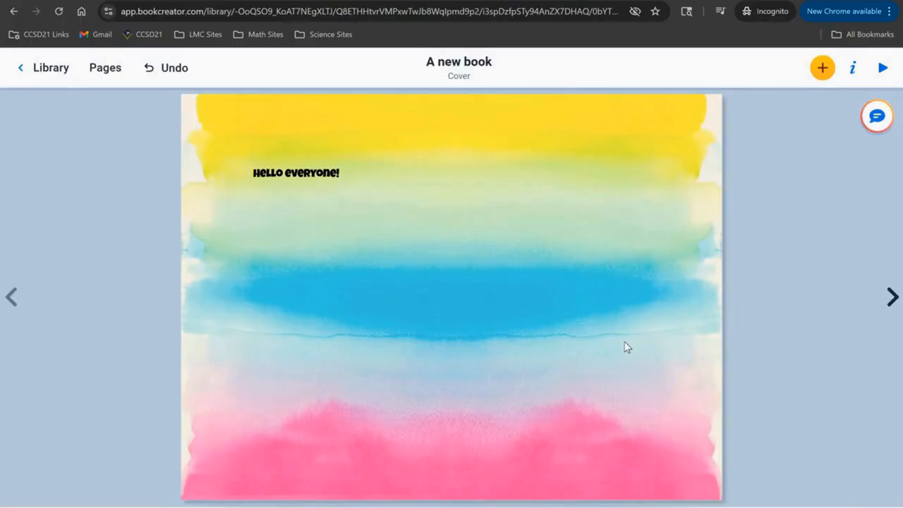
Step: Format the "Hello everyone!" text in dark blue Permanent Marker at size 76 and widen its box to fit one line
{"action": "left_click", "coordinate": [318, 176]}
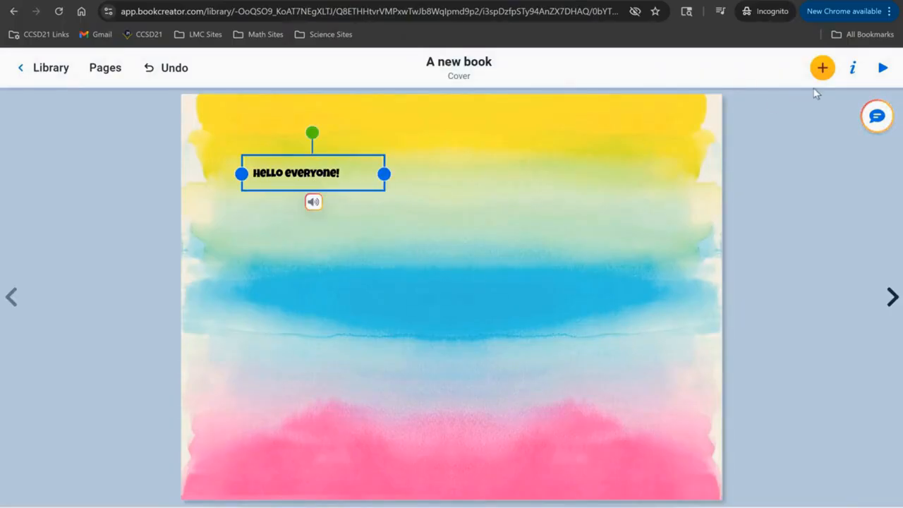
{"action": "left_click", "coordinate": [850, 68]}
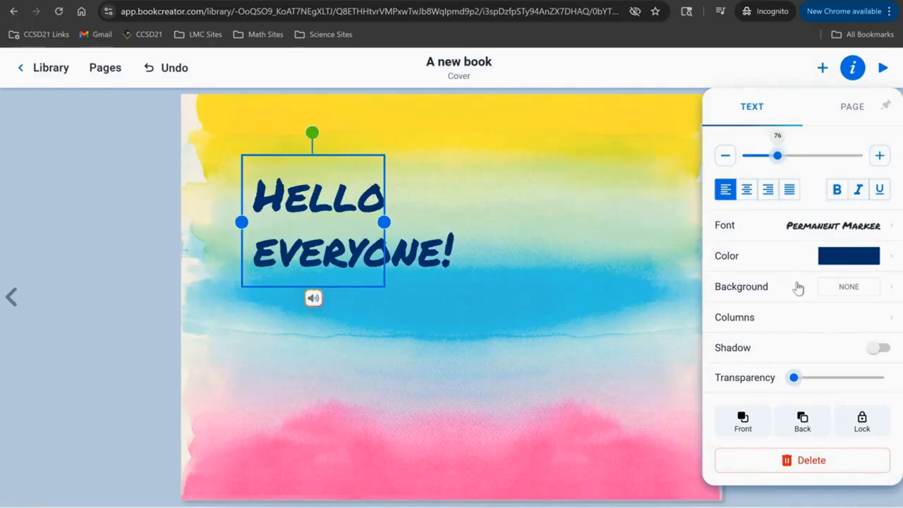
{"action": "left_click_drag", "start_coordinate": [383, 222], "coordinate": [654, 237]}
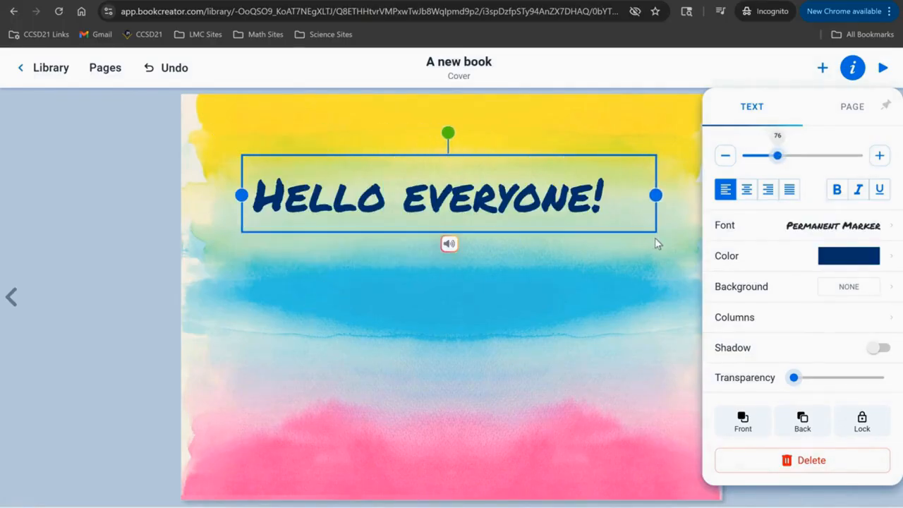
Step: Delete the "Hello everyone!" text box from the cover and undo the deletion
{"action": "left_click", "coordinate": [740, 470]}
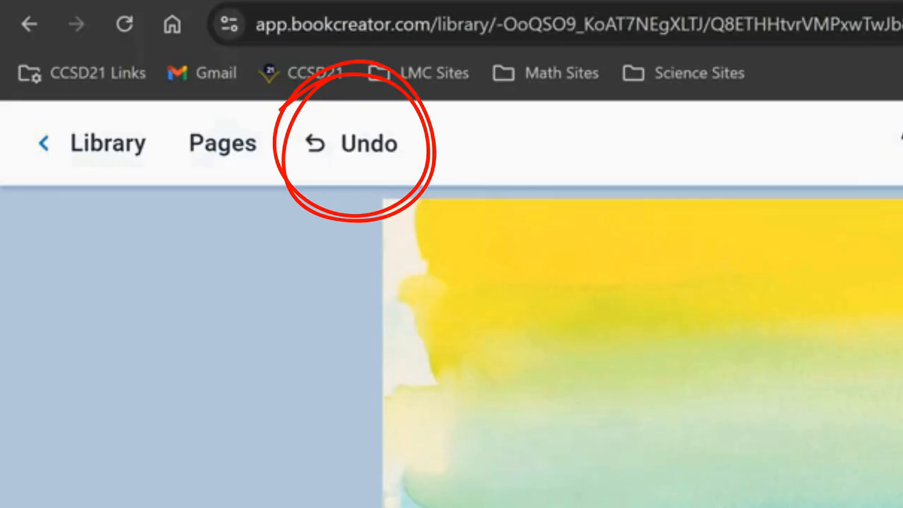
{"action": "left_click", "coordinate": [357, 144]}
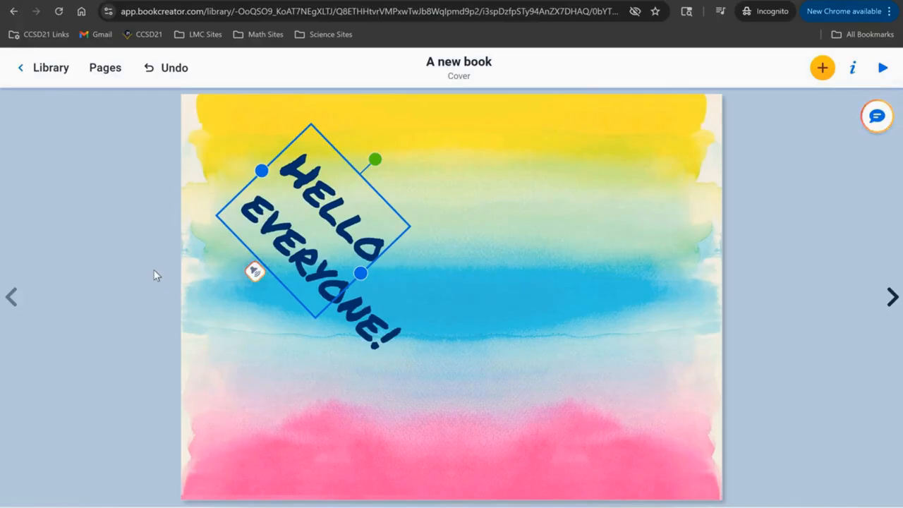
Step: Rotate the tilted "Hello everyone!" text box back to horizontal and deselect it
{"action": "left_click_drag", "start_coordinate": [389, 162], "coordinate": [321, 132]}
{"action": "left_click", "coordinate": [158, 250]}
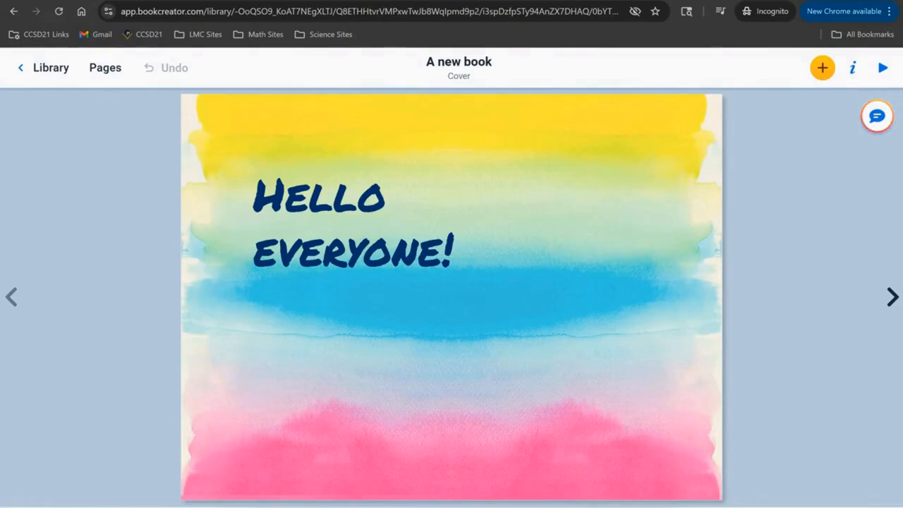
Step: Search the image library for "dog" and add the photo of the brown dog on a rock to the cover
{"action": "left_click", "coordinate": [822, 68]}
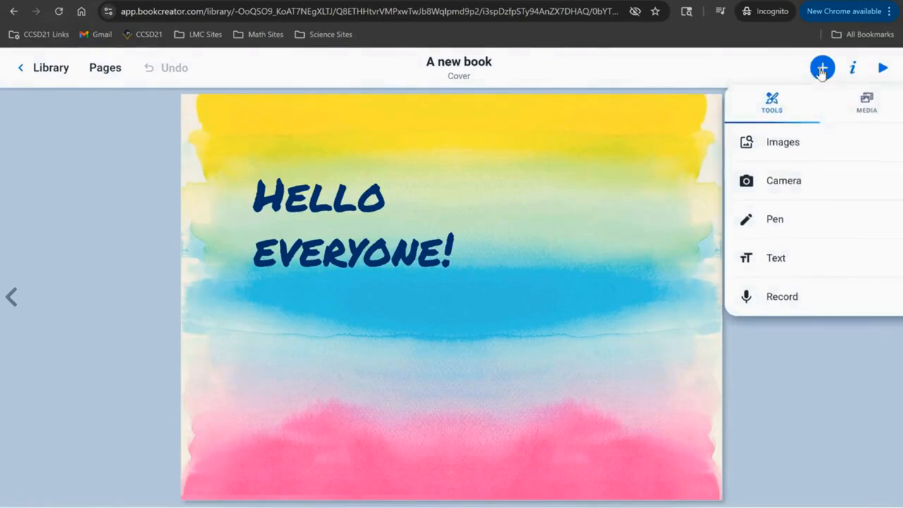
{"action": "left_click", "coordinate": [811, 142]}
{"action": "type", "text": "dog"}
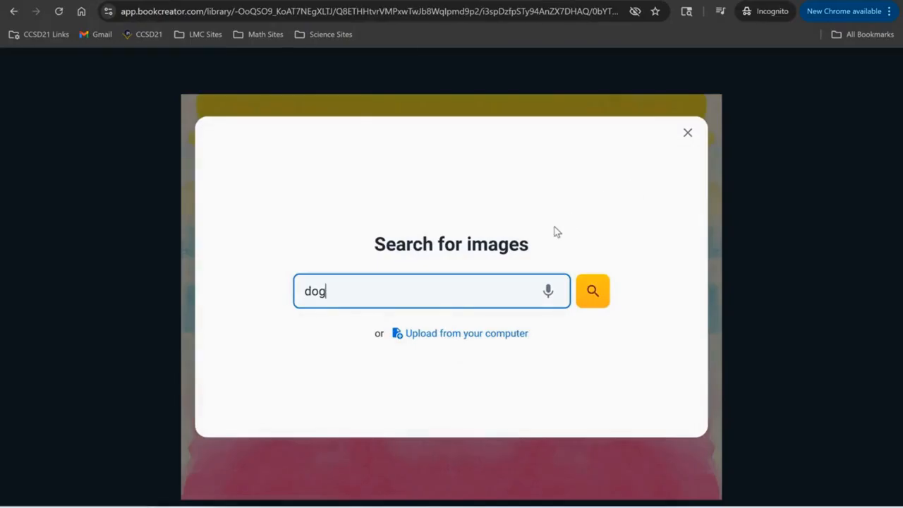
{"action": "left_click", "coordinate": [590, 285]}
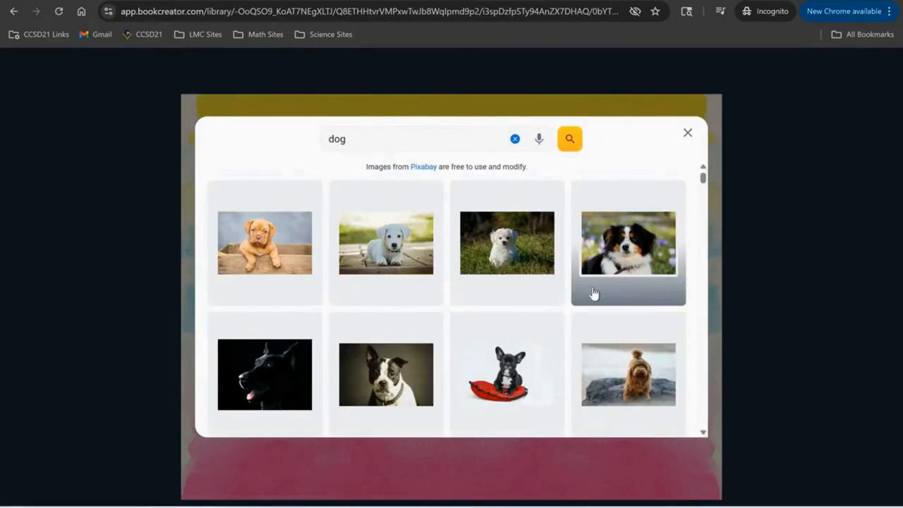
{"action": "scroll", "coordinate": [594, 294], "scroll_direction": "down", "scroll_amount": 1}
{"action": "left_click", "coordinate": [600, 301]}
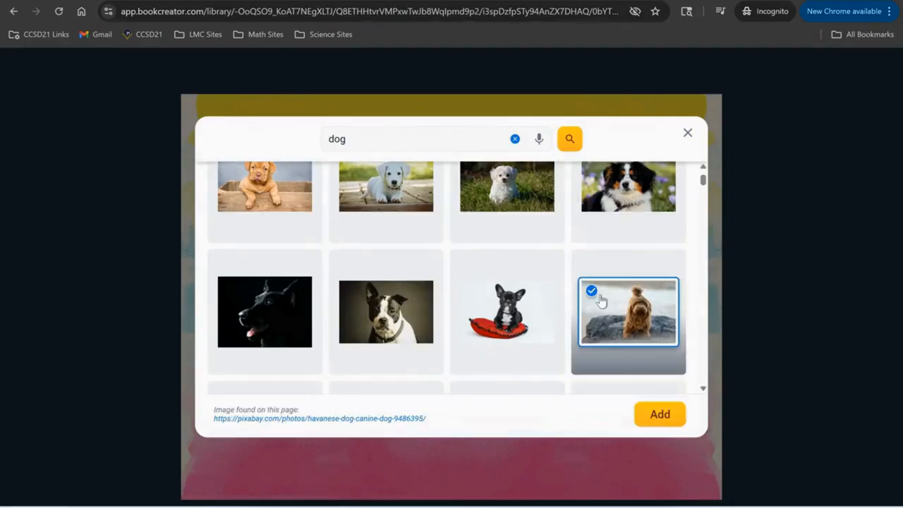
{"action": "left_click", "coordinate": [653, 418]}
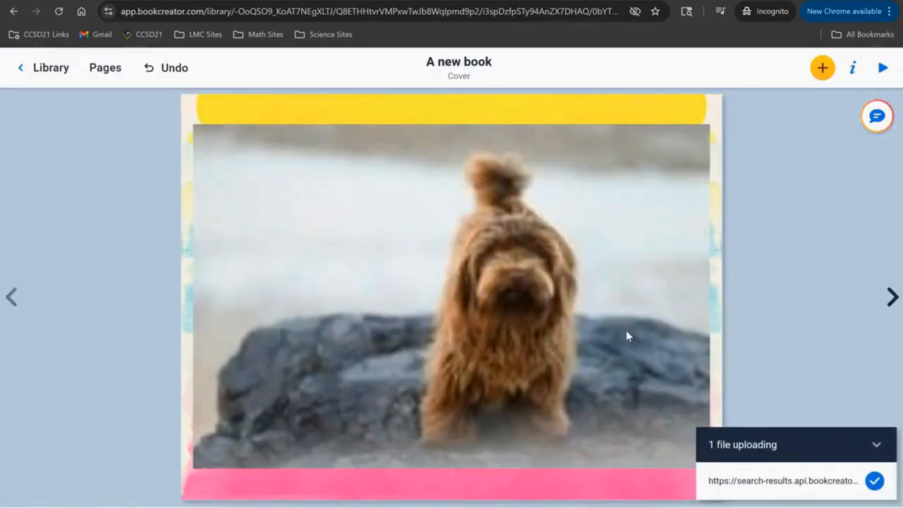
Step: Shrink the dog photo to under half the cover's width and move it below the "Hello everyone!" text
{"action": "left_click", "coordinate": [619, 267]}
{"action": "left_click_drag", "start_coordinate": [193, 122], "coordinate": [474, 351]}
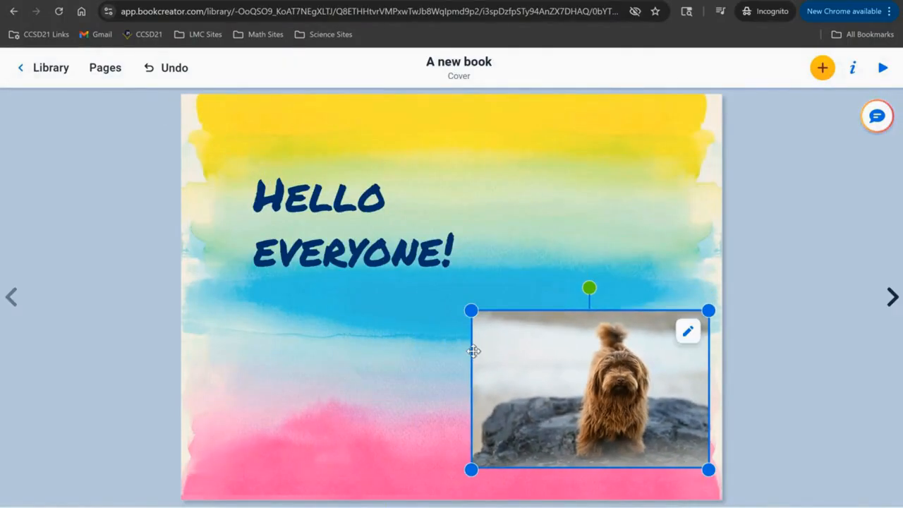
{"action": "left_click_drag", "start_coordinate": [600, 367], "coordinate": [517, 359]}
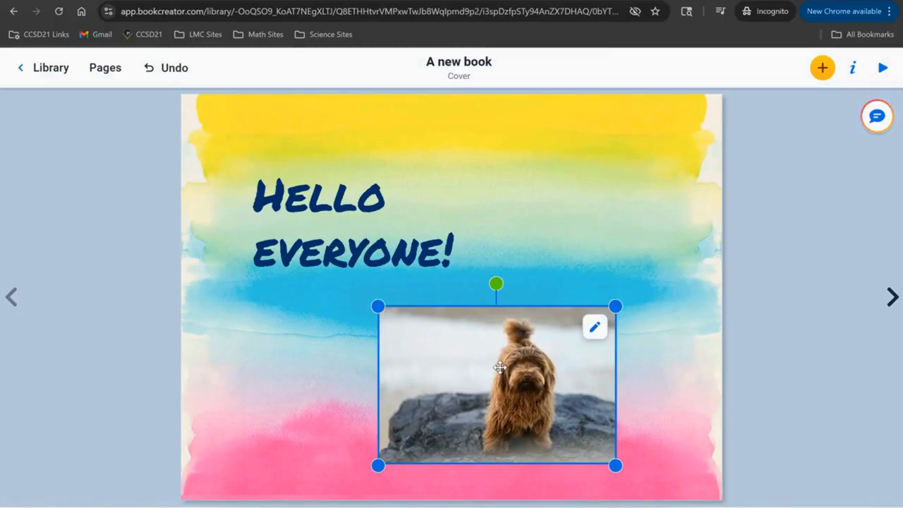
Step: Remove the dog photo's background, then enlarge the cut-out dog, place it in the cover's lower right area and deselect it
{"action": "right_click", "coordinate": [499, 368]}
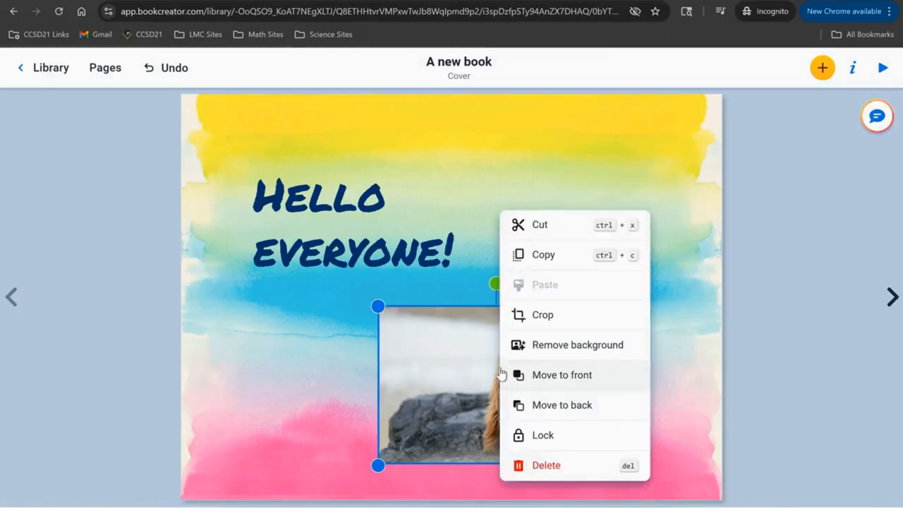
{"action": "left_click", "coordinate": [514, 344]}
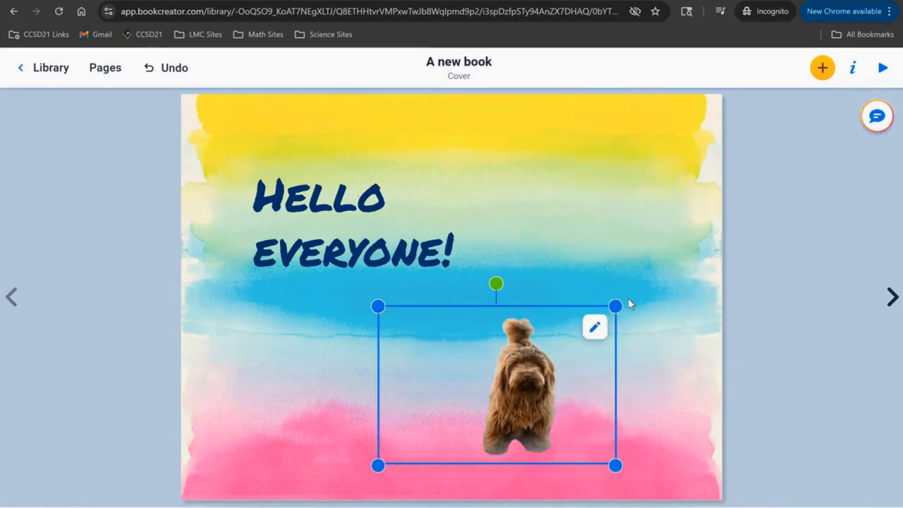
{"action": "left_click_drag", "start_coordinate": [617, 305], "coordinate": [741, 277]}
{"action": "left_click_drag", "start_coordinate": [598, 326], "coordinate": [580, 347]}
{"action": "left_click", "coordinate": [772, 336]}
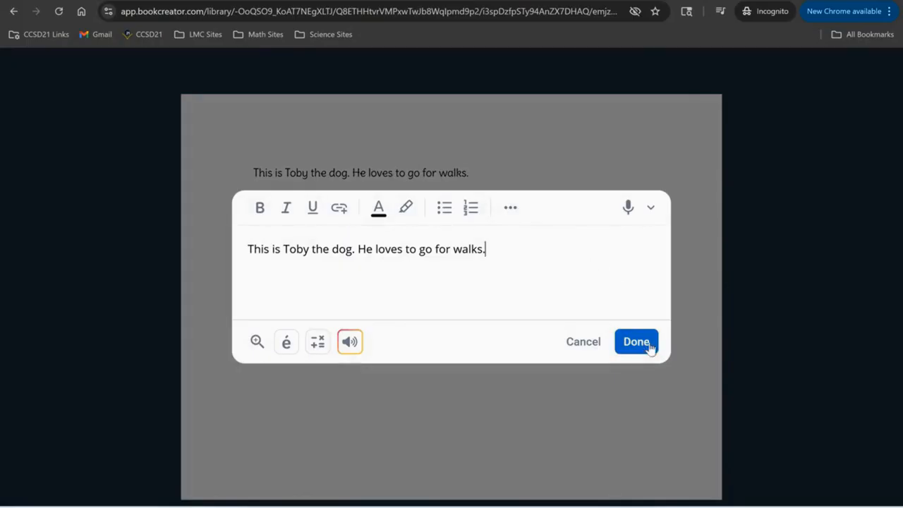
Step: Save the page 2 text "This is Toby the dog. He loves to go for walks." and go to the following page
{"action": "left_click", "coordinate": [638, 343]}
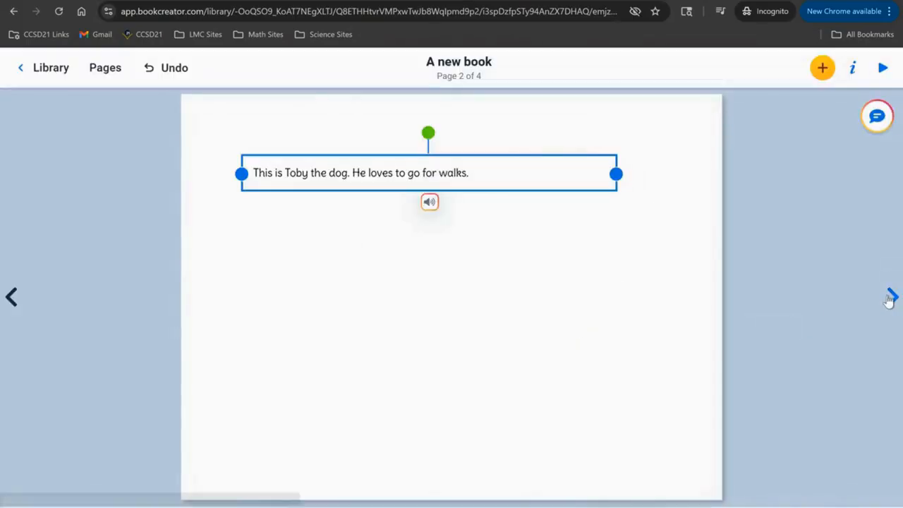
{"action": "left_click", "coordinate": [891, 297]}
{"action": "left_click", "coordinate": [890, 297]}
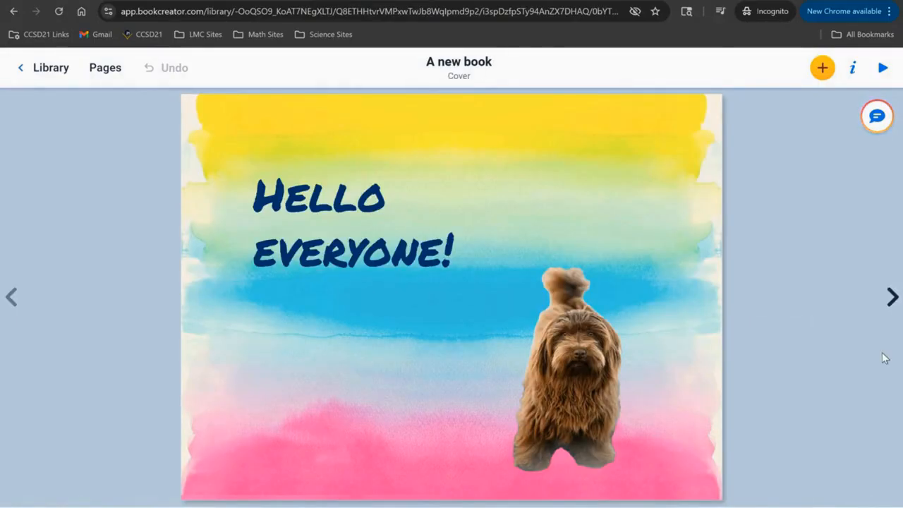
Step: Look through the pages after the cover up to page 3, return to the cover and open the page overview
{"action": "left_click", "coordinate": [892, 302]}
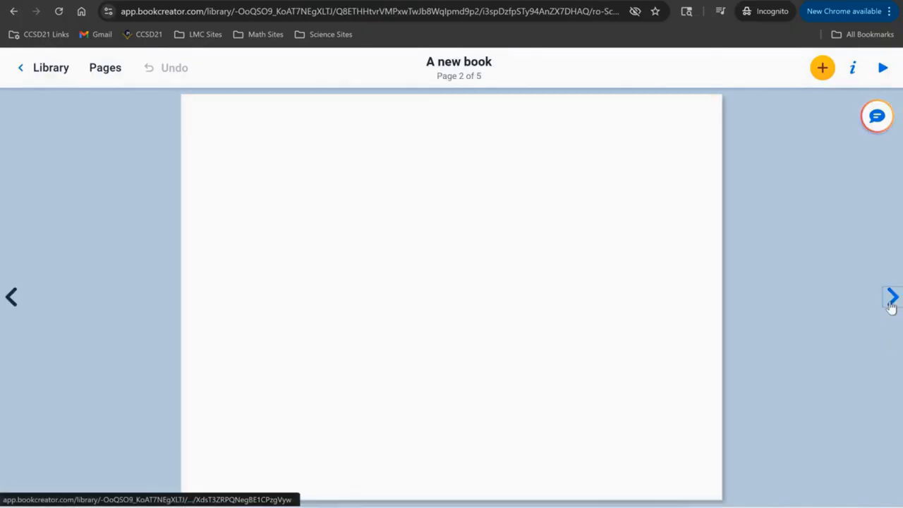
{"action": "left_click", "coordinate": [892, 302]}
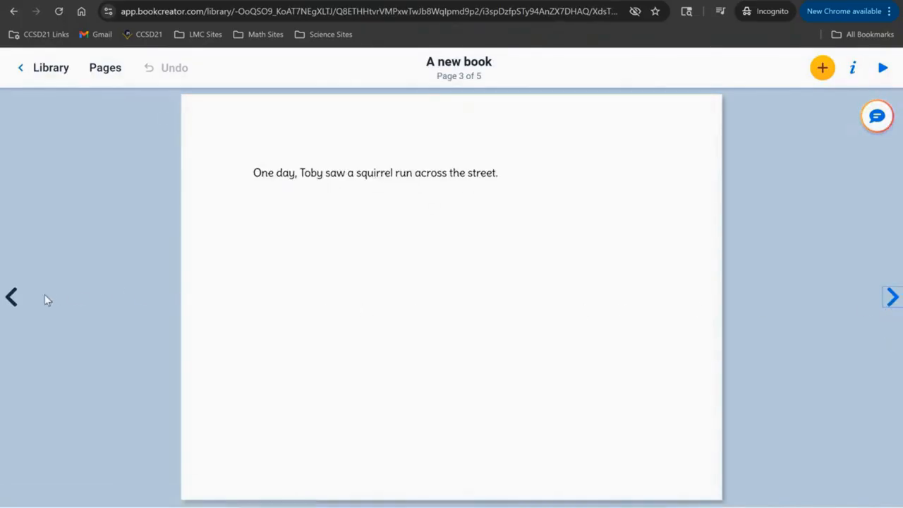
{"action": "left_click", "coordinate": [6, 306]}
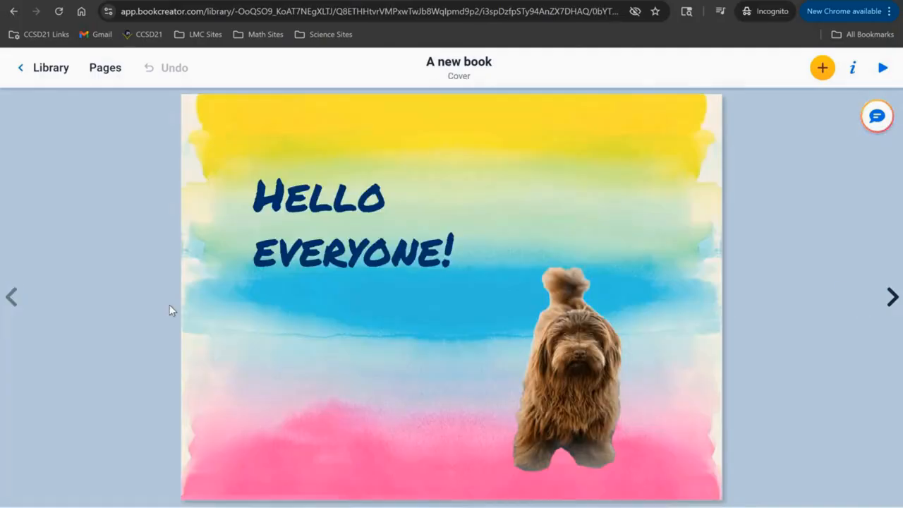
{"action": "left_click", "coordinate": [107, 71]}
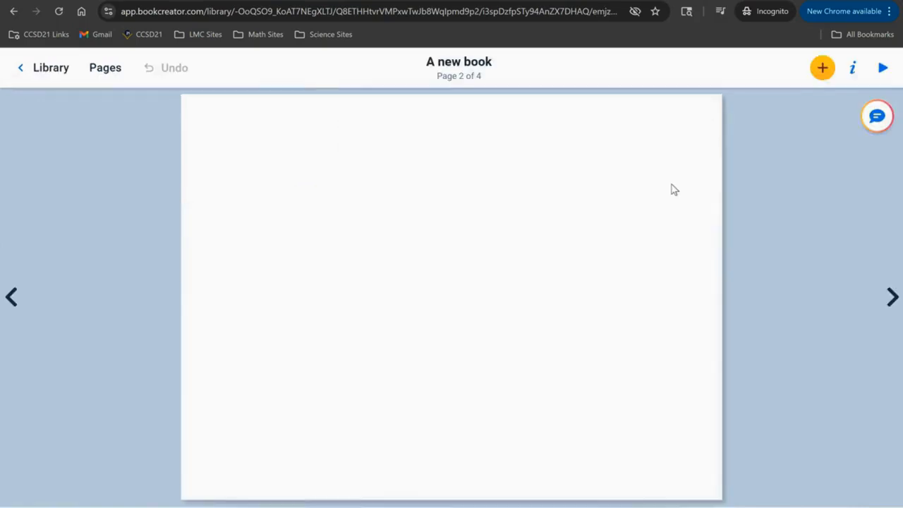
Step: Start a pen drawing on blank page 2 and sketch an animal head with two ears using the Auto pen
{"action": "left_click", "coordinate": [821, 68]}
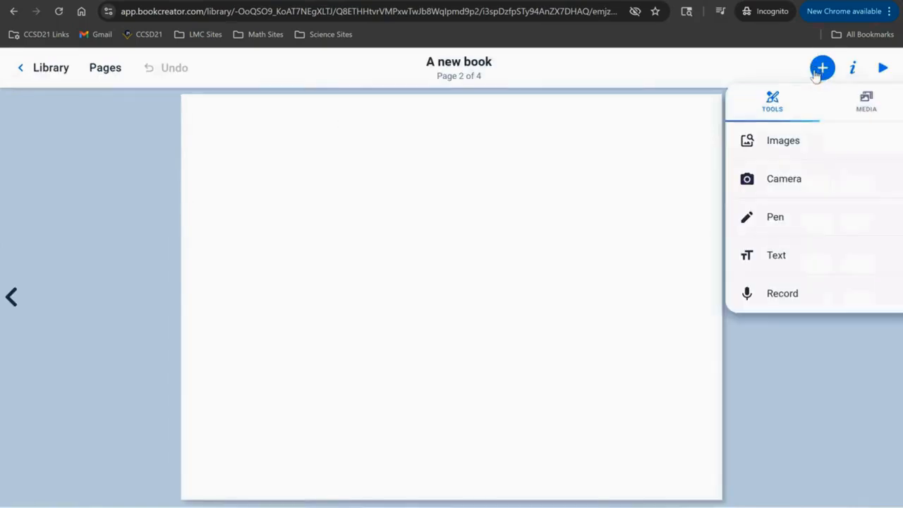
{"action": "left_click", "coordinate": [823, 215]}
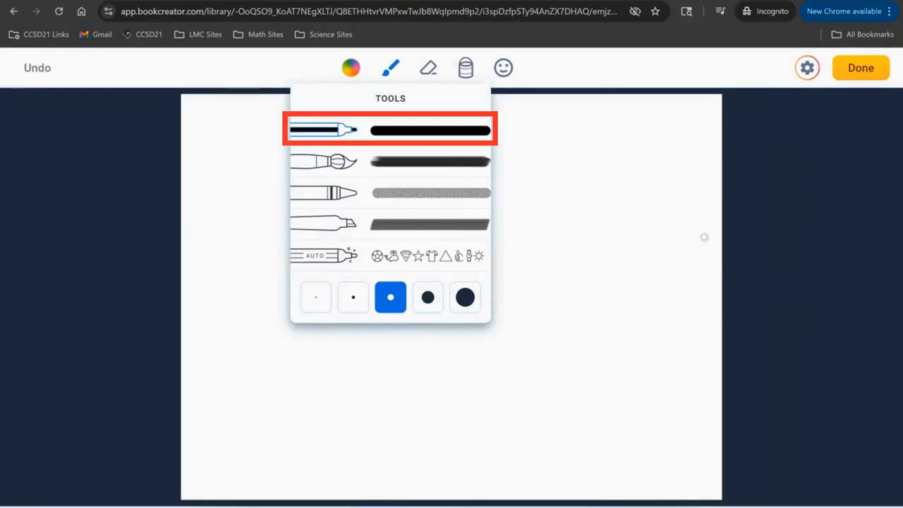
{"action": "left_click", "coordinate": [435, 258]}
{"action": "mouse_move", "coordinate": [433, 226]}
{"action": "left_mouse_down"}
{"action": "mouse_move", "coordinate": [463, 256]}
{"action": "mouse_move", "coordinate": [431, 226]}
{"action": "mouse_move", "coordinate": [404, 233]}
{"action": "mouse_move", "coordinate": [480, 202]}
{"action": "mouse_move", "coordinate": [469, 237]}
{"action": "left_mouse_up"}
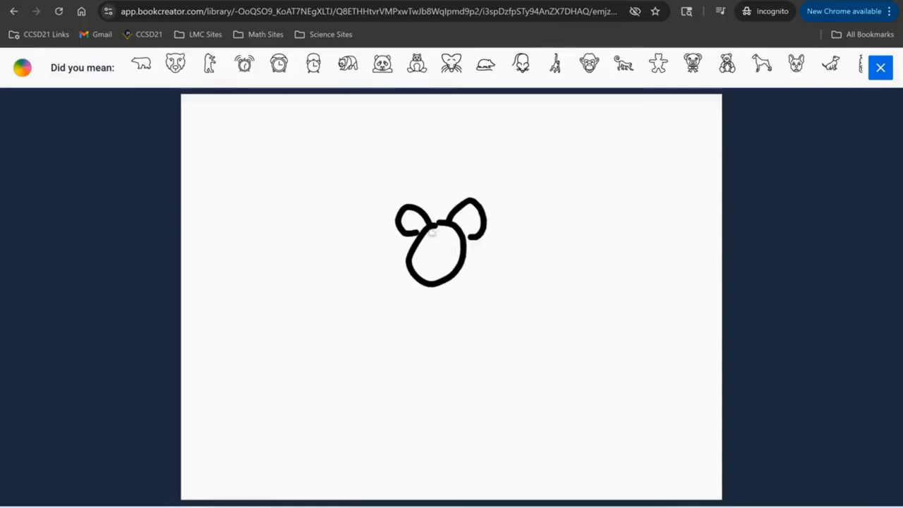
Step: Draw a test stroke on the page with the pen set to the thinnest size
{"action": "left_click", "coordinate": [381, 79]}
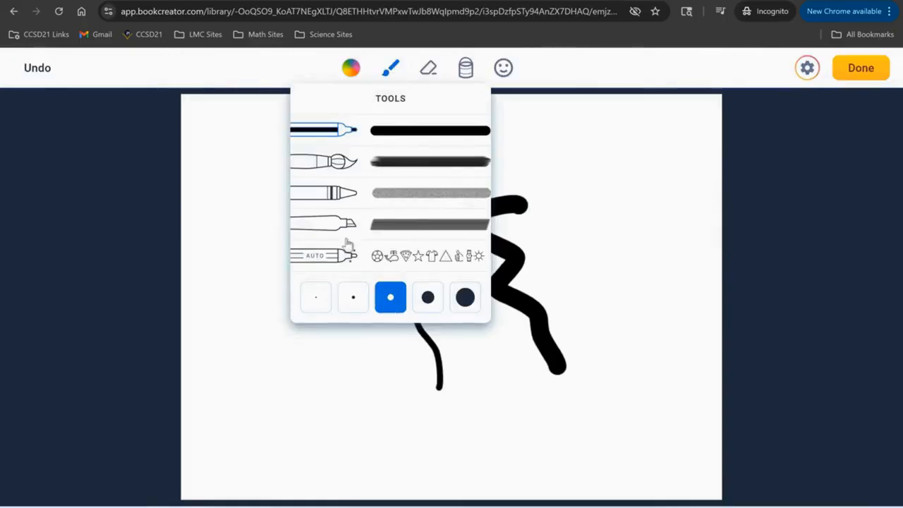
{"action": "left_click", "coordinate": [316, 297]}
{"action": "mouse_move", "coordinate": [343, 241]}
{"action": "left_mouse_down"}
{"action": "mouse_move", "coordinate": [319, 327]}
{"action": "mouse_move", "coordinate": [357, 417]}
{"action": "left_mouse_up"}
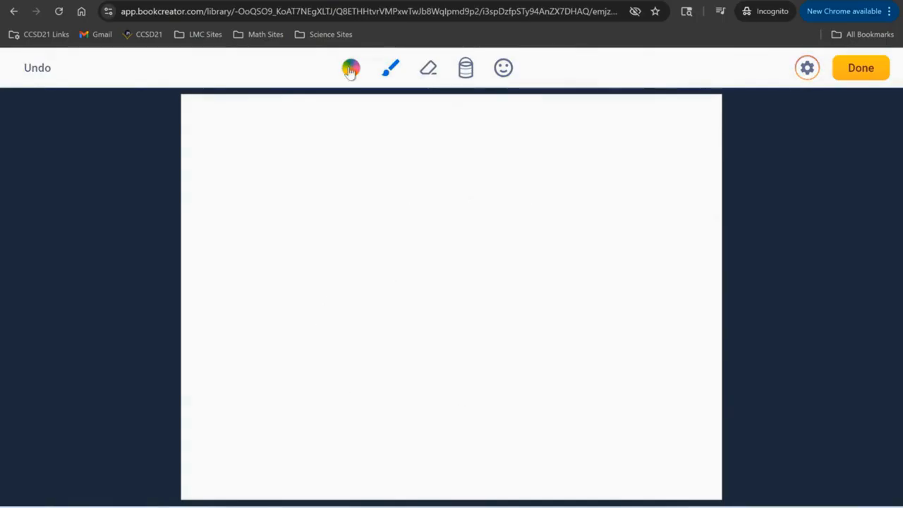
Step: Draw a green zigzag line, and sample yellow-orange as the pen color with the eyedropper
{"action": "left_click", "coordinate": [350, 68]}
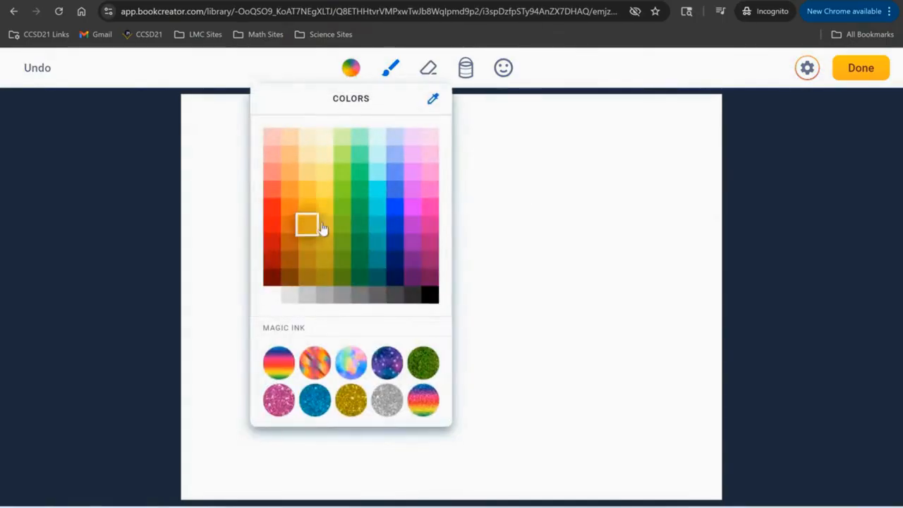
{"action": "left_click", "coordinate": [359, 223]}
{"action": "mouse_move", "coordinate": [359, 222]}
{"action": "left_mouse_down"}
{"action": "mouse_move", "coordinate": [403, 260]}
{"action": "mouse_move", "coordinate": [481, 269]}
{"action": "left_mouse_up"}
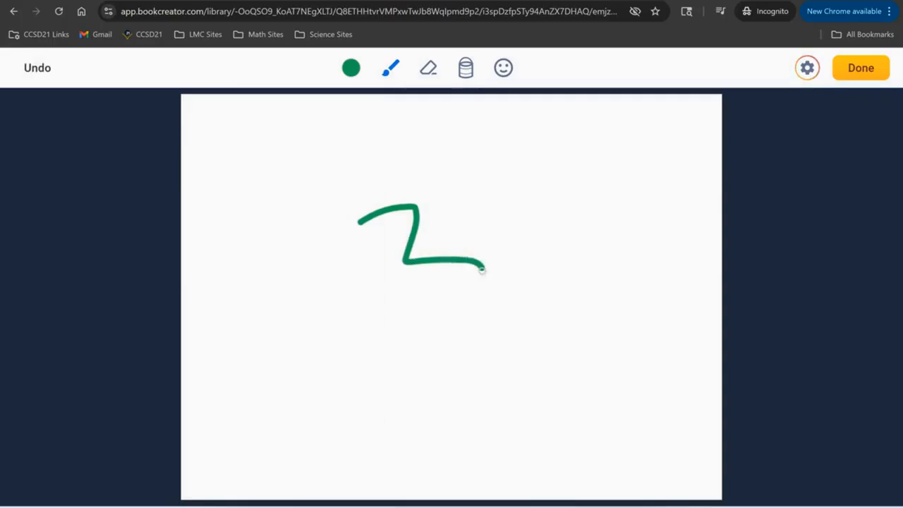
{"action": "left_click", "coordinate": [350, 68]}
{"action": "left_click", "coordinate": [430, 101]}
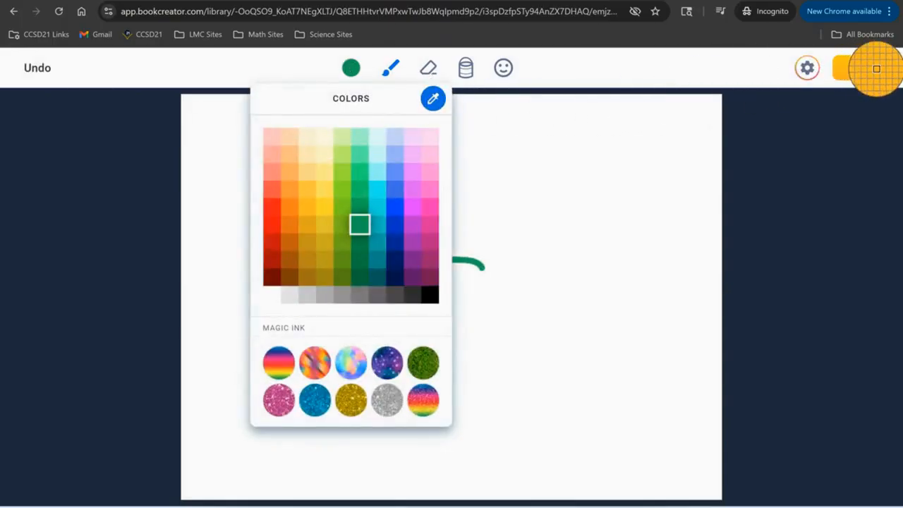
{"action": "left_click", "coordinate": [874, 70]}
Step: Sketch a squirrel with a bushy tail in brown and fill its head and body with brown
{"action": "left_click_drag", "start_coordinate": [518, 173], "coordinate": [591, 289]}
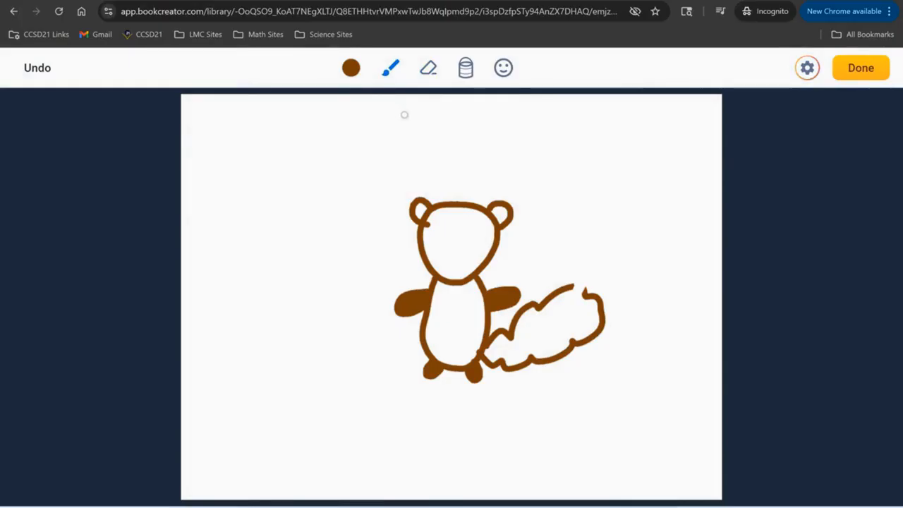
{"action": "left_click", "coordinate": [467, 71]}
{"action": "left_click", "coordinate": [456, 233]}
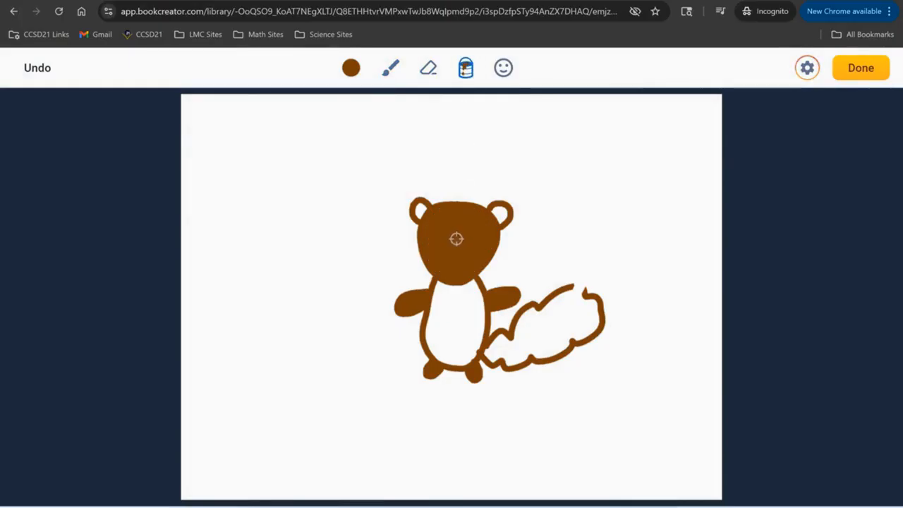
{"action": "left_click", "coordinate": [458, 314]}
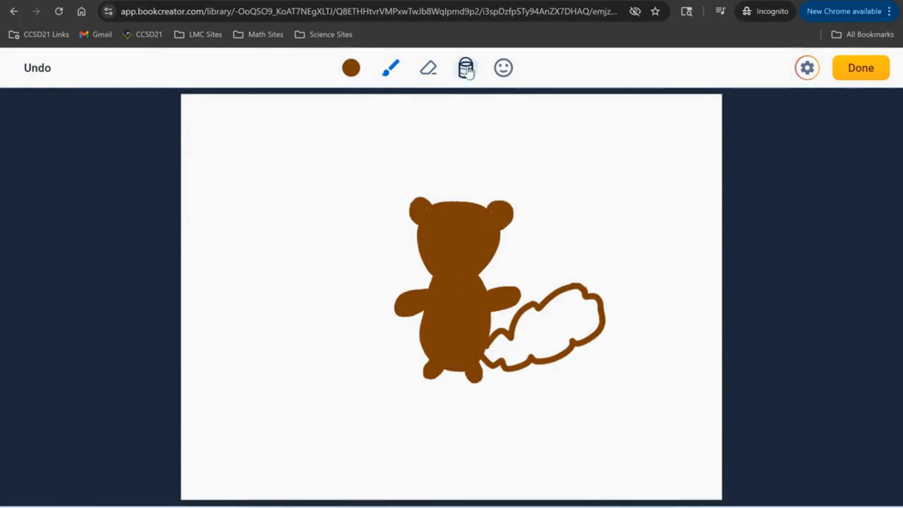
Step: Fill the squirrel's ears with brown, try filling its open tail outline and undo that fill
{"action": "left_click", "coordinate": [568, 310]}
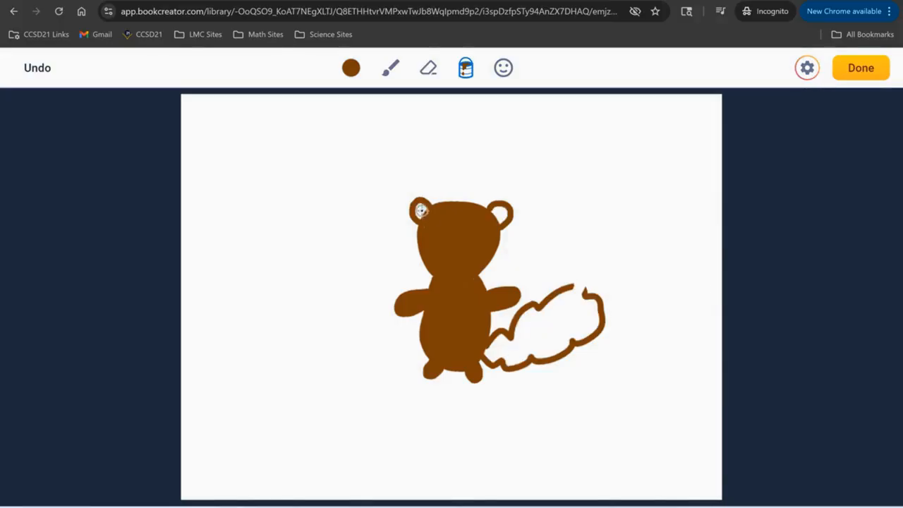
{"action": "left_click", "coordinate": [421, 210]}
{"action": "left_click", "coordinate": [500, 214]}
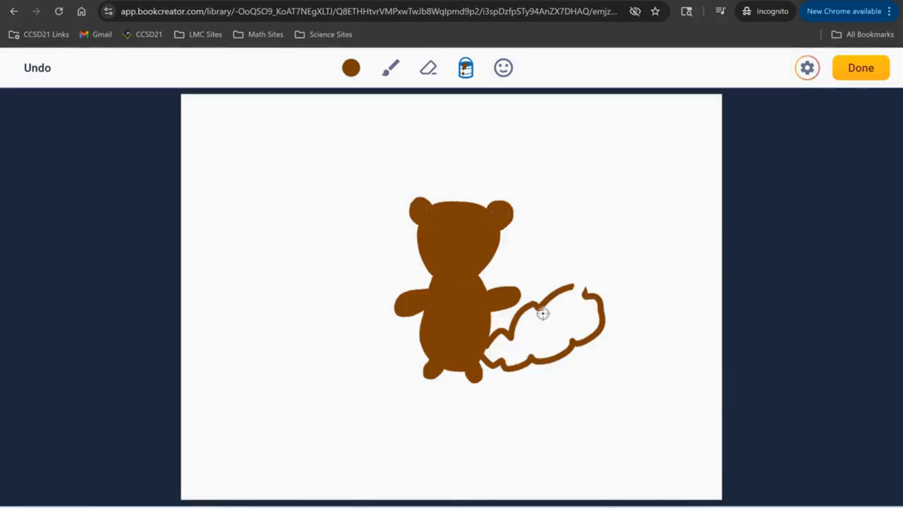
{"action": "left_click", "coordinate": [565, 327]}
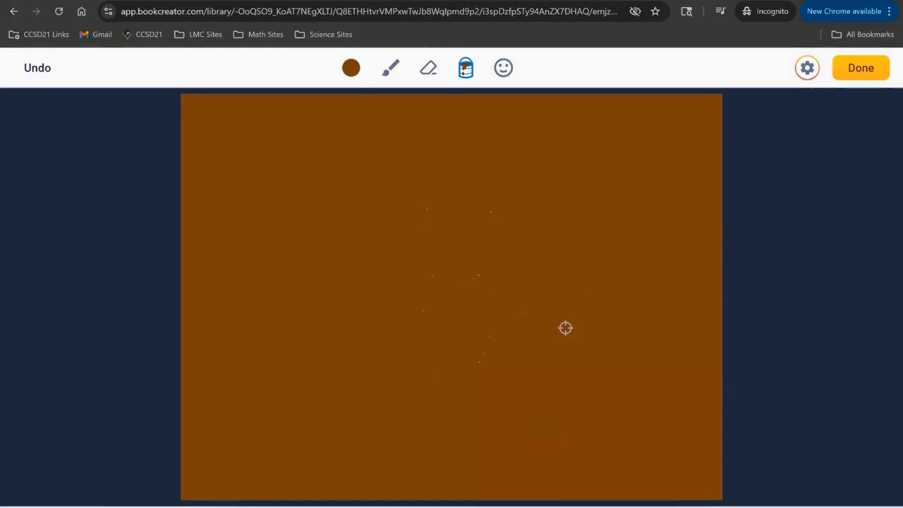
{"action": "left_click", "coordinate": [48, 79]}
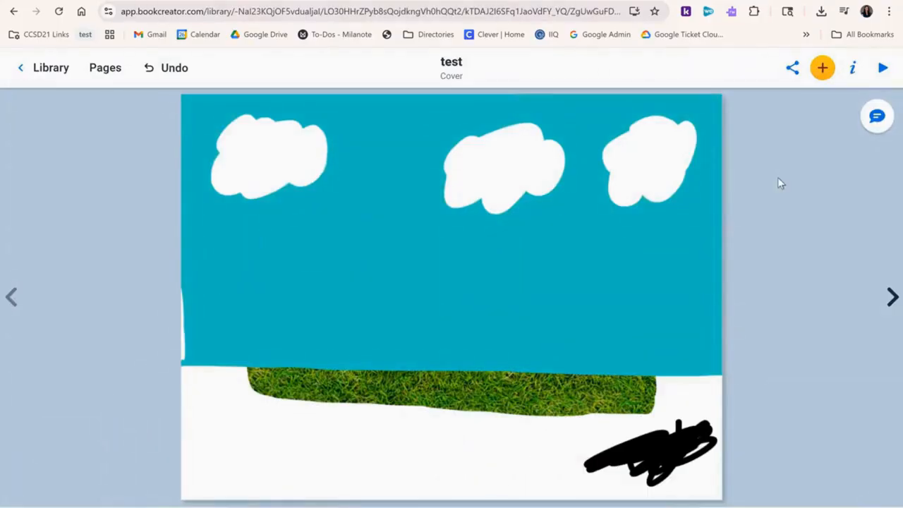
Step: Move the blue sky drawing with clouds to the back on the cover of the book "test" and deselect it
{"action": "right_click", "coordinate": [594, 207]}
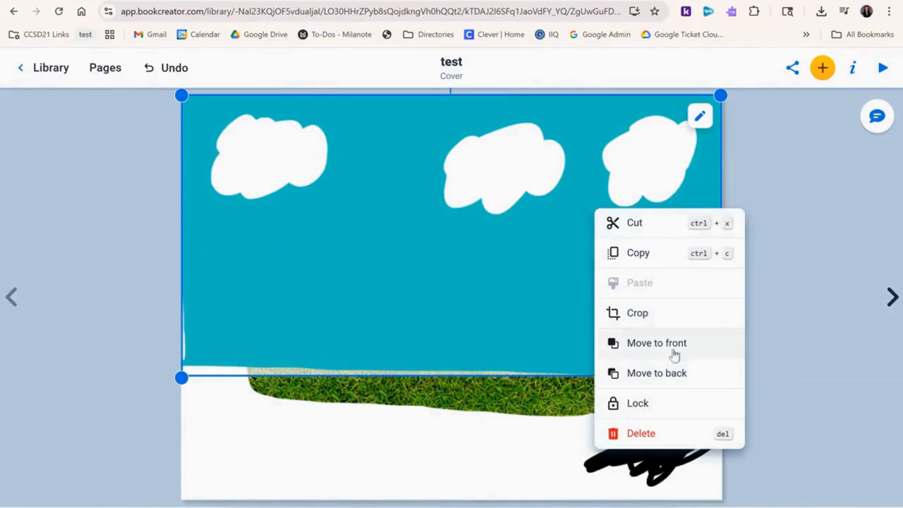
{"action": "left_click", "coordinate": [655, 372]}
{"action": "left_click", "coordinate": [779, 368]}
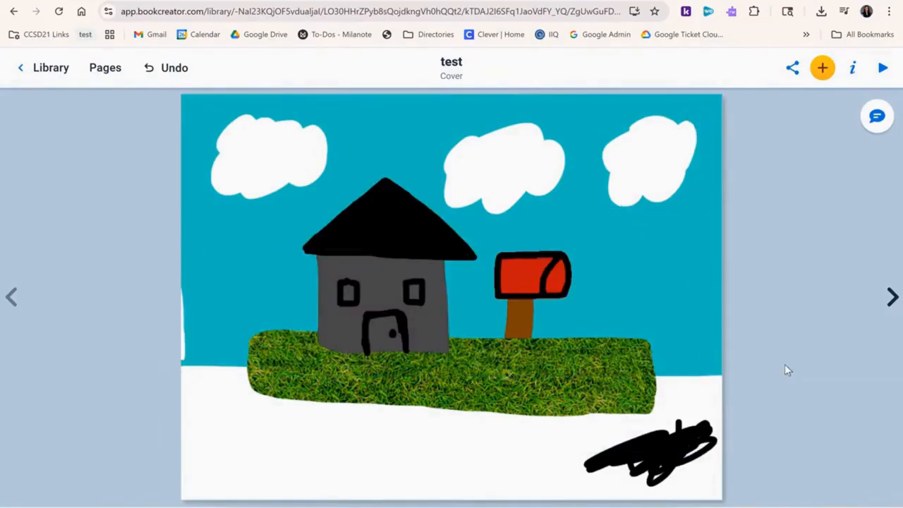
Step: Delete the black scribble below the grass and open the edit options of the house and mailbox drawing
{"action": "left_click", "coordinate": [705, 443]}
{"action": "key", "text": "Delete"}
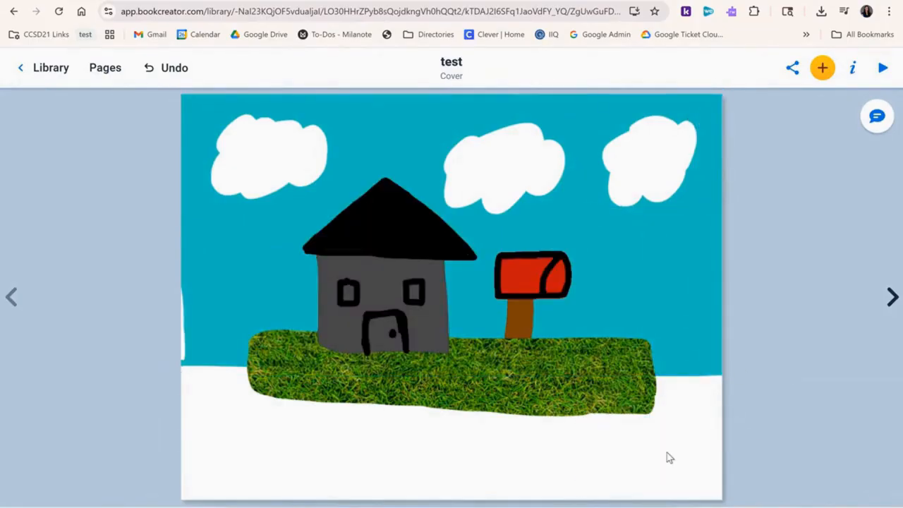
{"action": "left_click", "coordinate": [581, 381]}
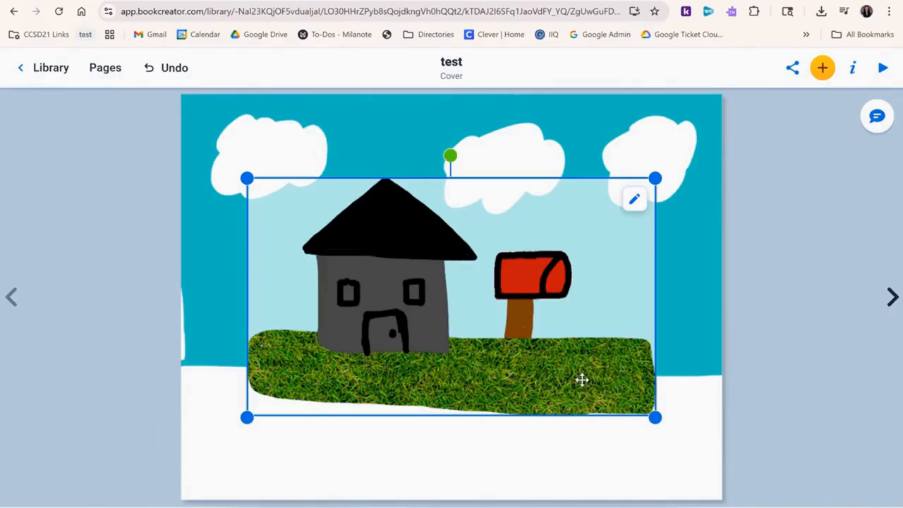
{"action": "left_click", "coordinate": [634, 199]}
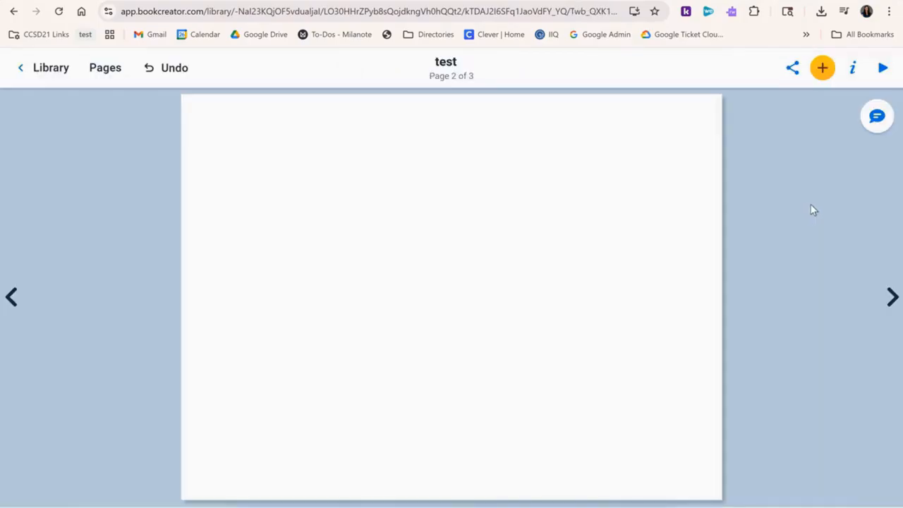
Step: Record a camera video for page 2, caption it "Hello, welcome to class!" and insert it on the page
{"action": "left_click", "coordinate": [822, 68]}
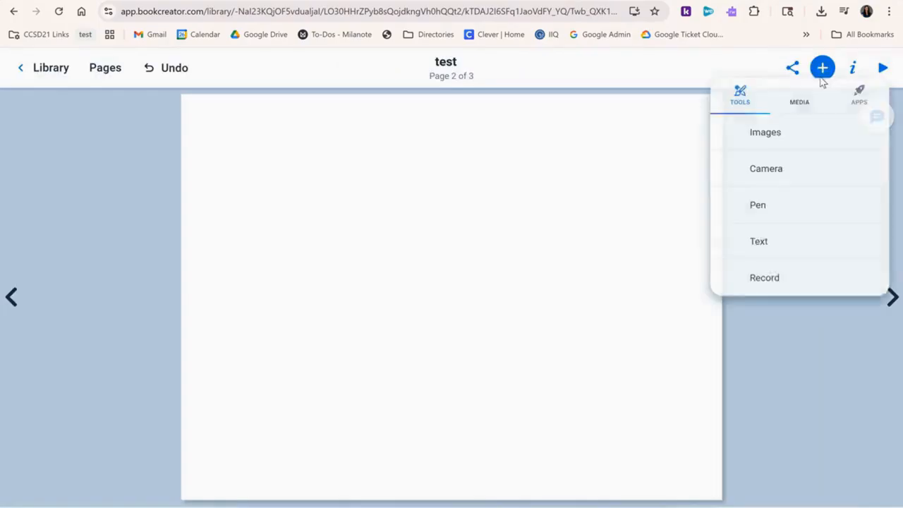
{"action": "left_click", "coordinate": [823, 179]}
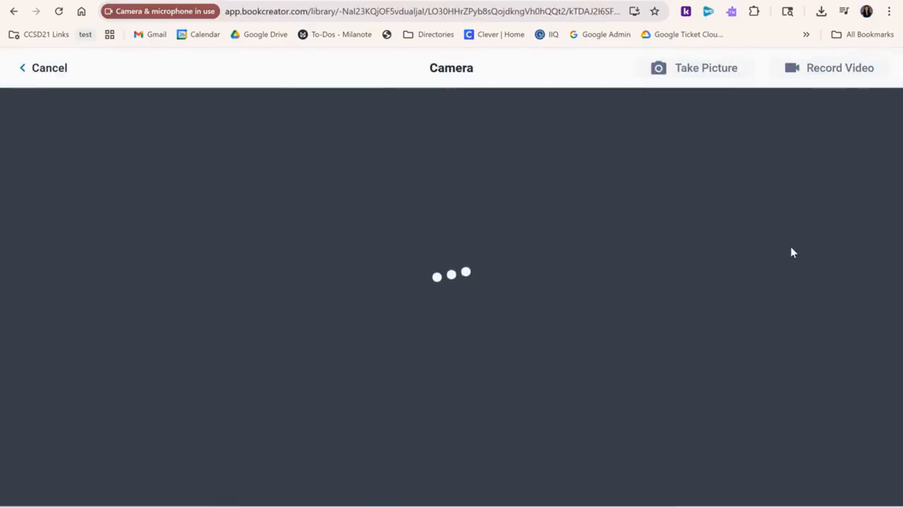
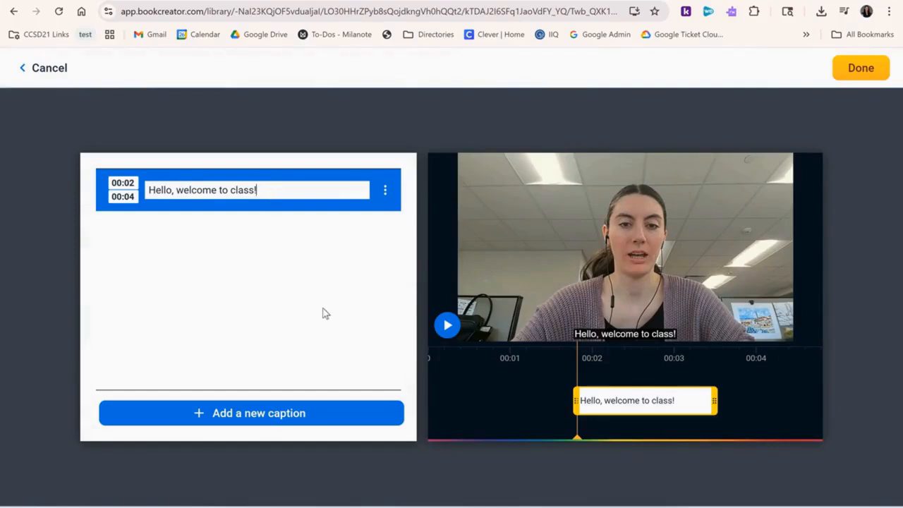
{"action": "left_click", "coordinate": [851, 83]}
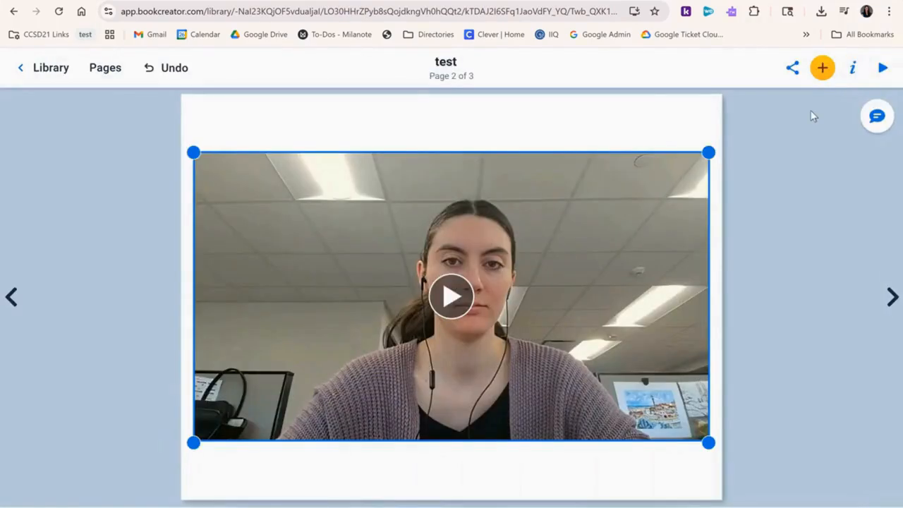
Step: Add a Spanish translation to the page 2 video's captions as the default and play the video
{"action": "left_click", "coordinate": [852, 68]}
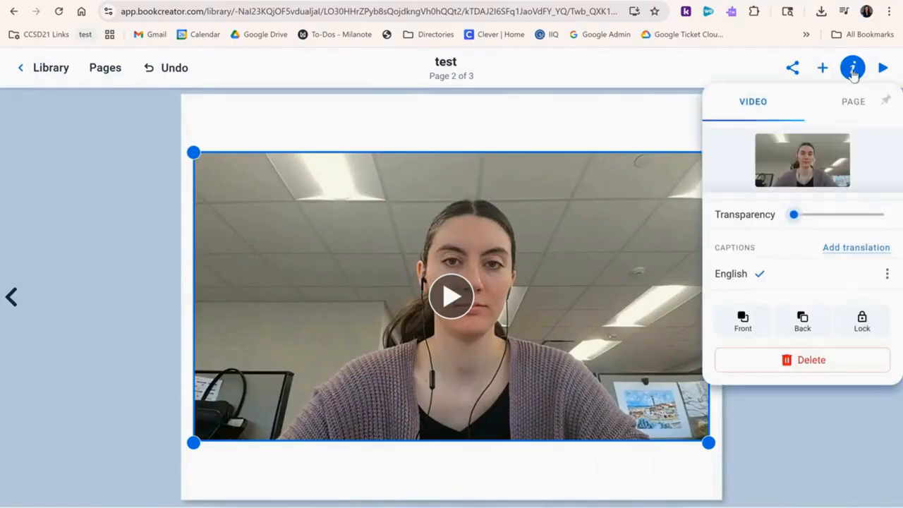
{"action": "left_click", "coordinate": [862, 249]}
{"action": "left_click", "coordinate": [861, 252]}
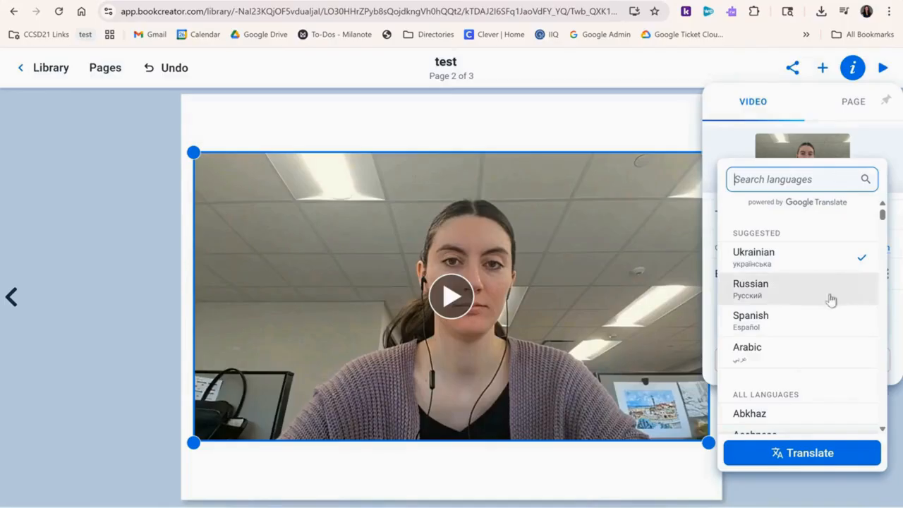
{"action": "left_click", "coordinate": [823, 319]}
{"action": "left_click", "coordinate": [844, 457]}
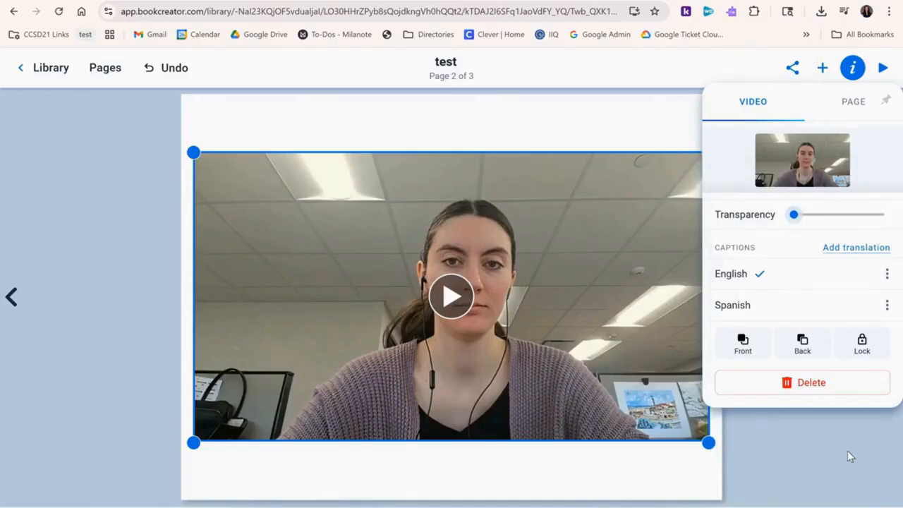
{"action": "left_click", "coordinate": [887, 305]}
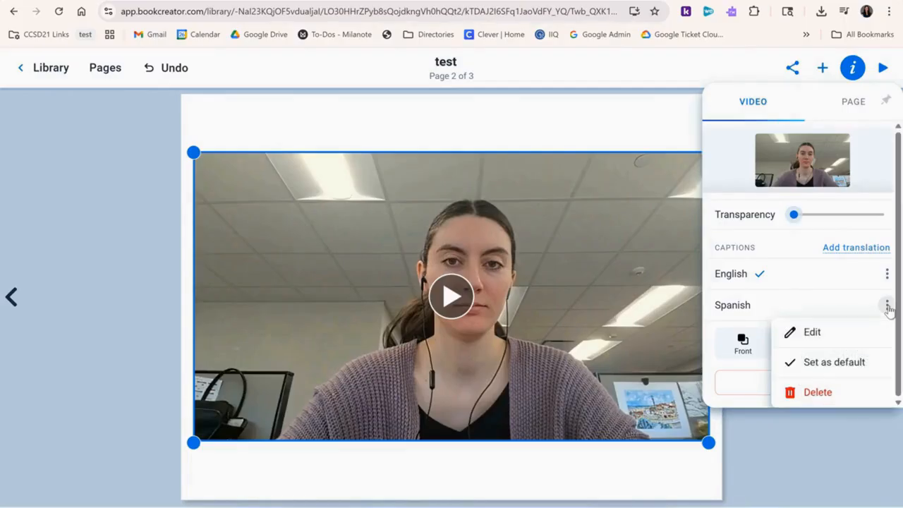
{"action": "left_click", "coordinate": [872, 363]}
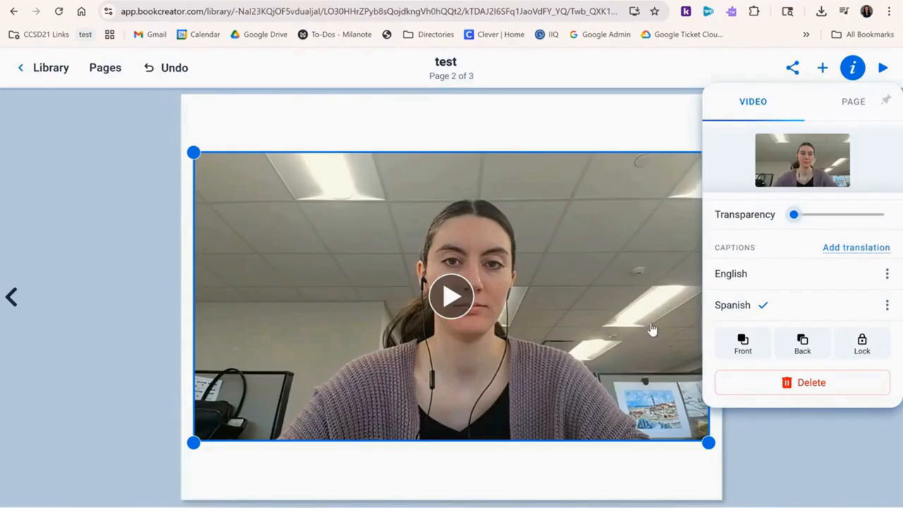
{"action": "left_click", "coordinate": [444, 302]}
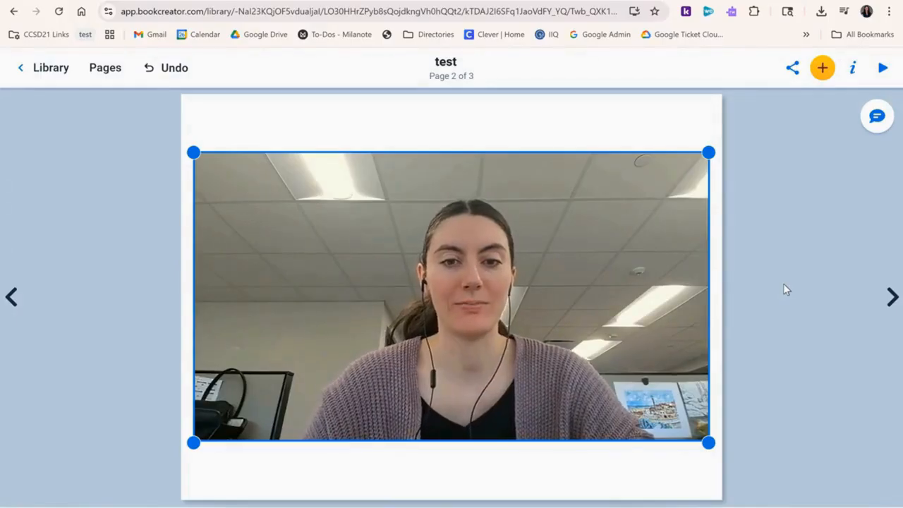
Step: Replace the video on page 2 with a newly recorded audio clip and move its sound icon up and to the left
{"action": "key", "text": "Delete"}
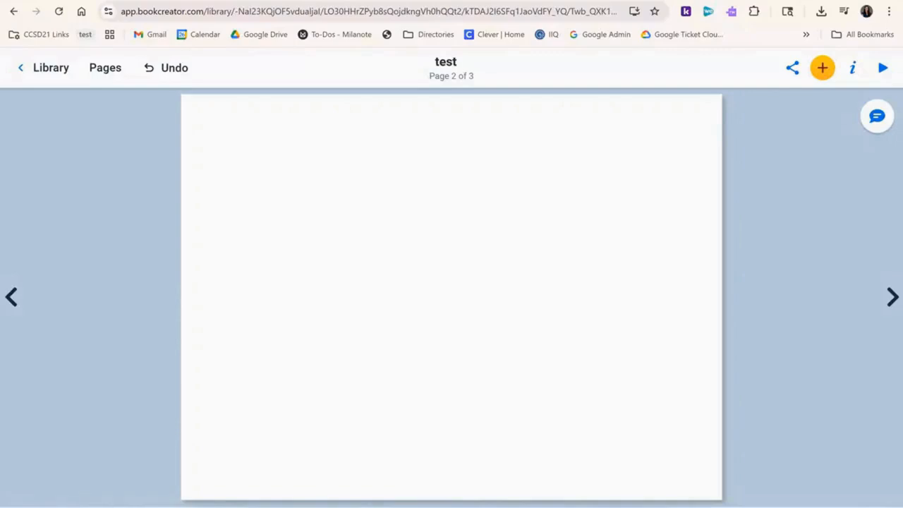
{"action": "left_click", "coordinate": [822, 69]}
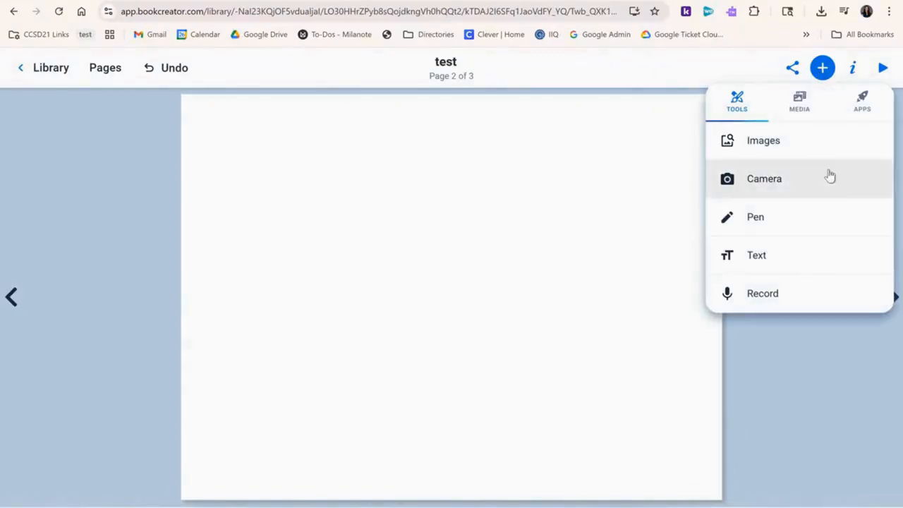
{"action": "left_click", "coordinate": [823, 297]}
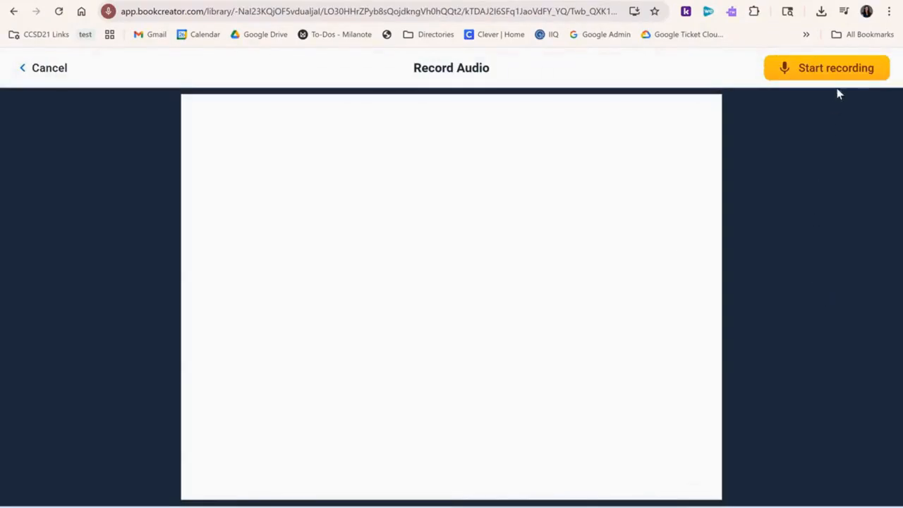
{"action": "left_click", "coordinate": [839, 70]}
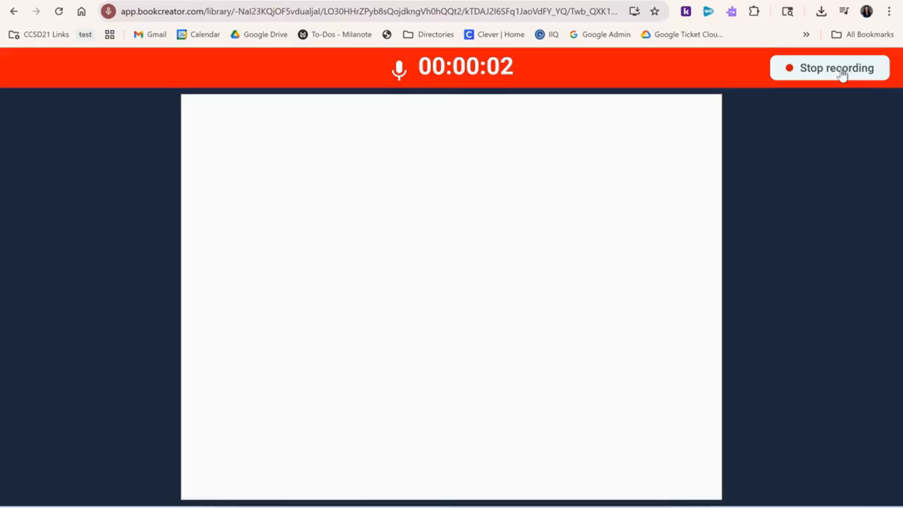
{"action": "left_click", "coordinate": [837, 68]}
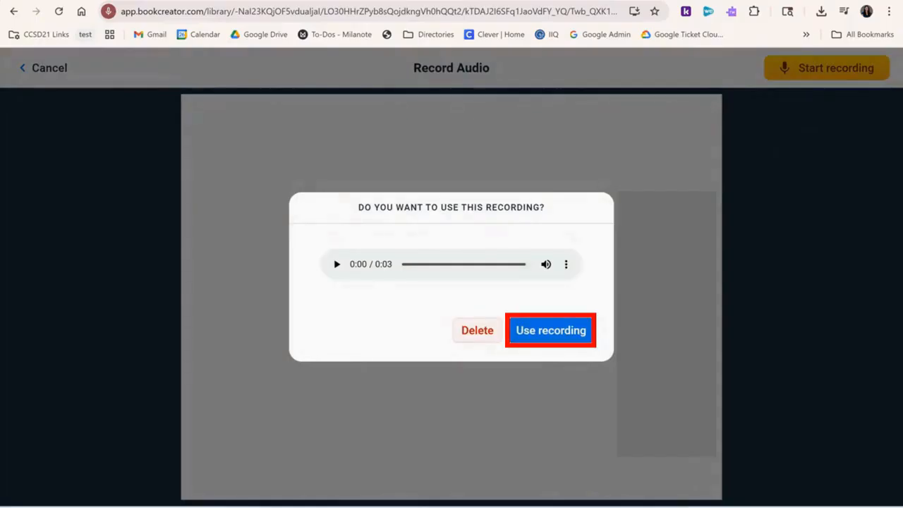
{"action": "left_click", "coordinate": [570, 331]}
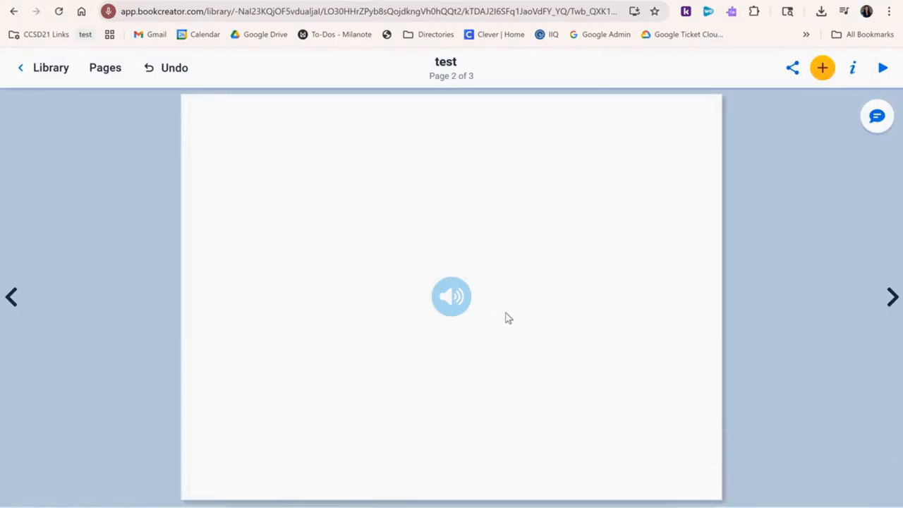
{"action": "left_click_drag", "start_coordinate": [458, 303], "coordinate": [356, 242]}
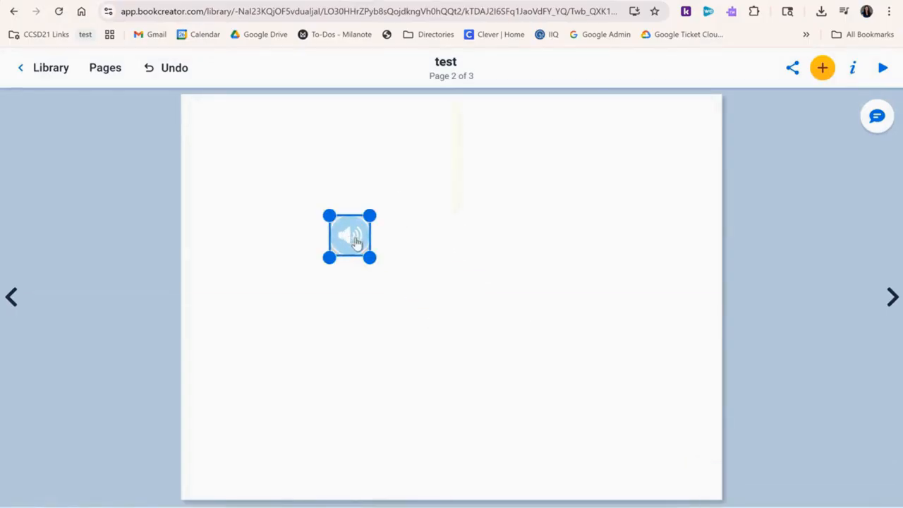
Step: Automatically generate an English (United States) transcript for the recorded audio clip
{"action": "left_click", "coordinate": [852, 68]}
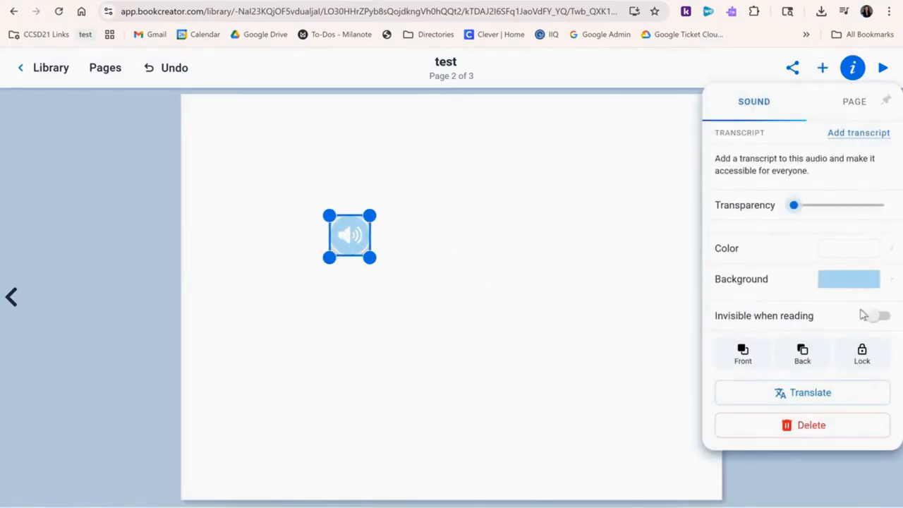
{"action": "left_click", "coordinate": [847, 394]}
{"action": "left_click", "coordinate": [582, 325]}
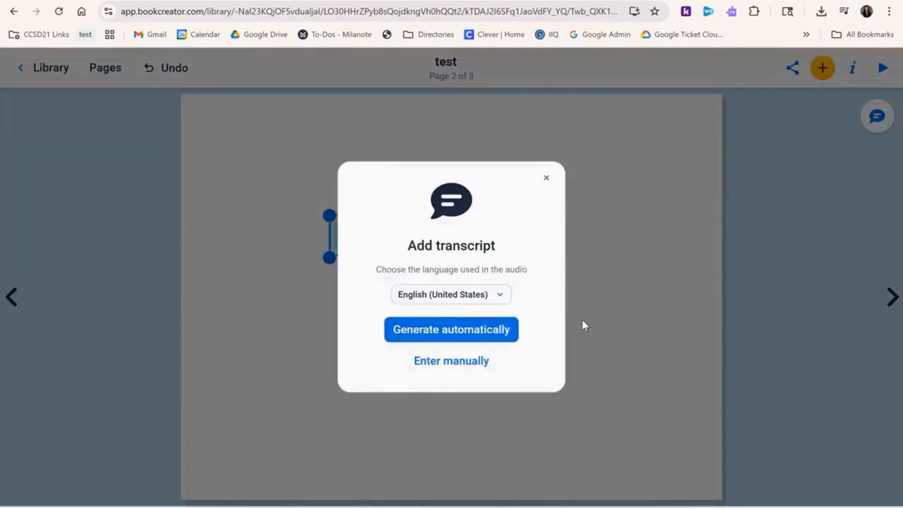
{"action": "left_click", "coordinate": [508, 331]}
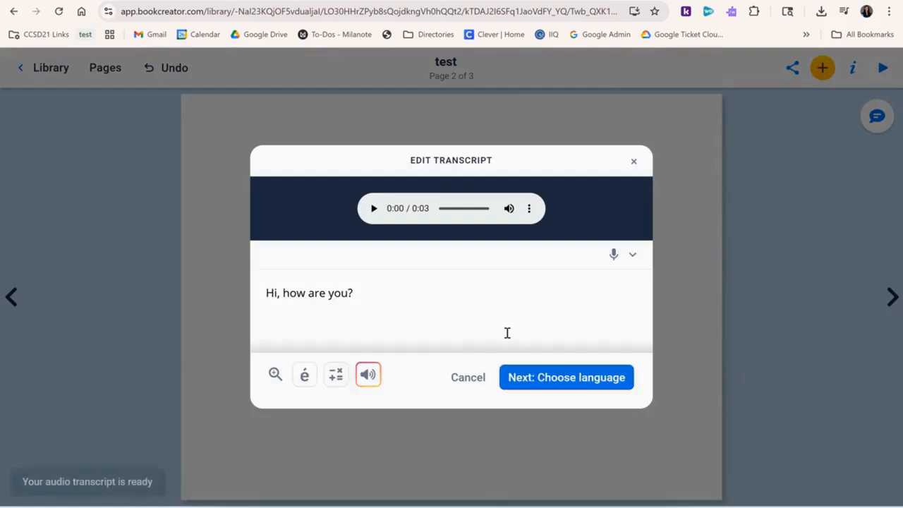
Step: Translate the audio clip into Spanish (Spain) using the female Voice C
{"action": "left_click", "coordinate": [555, 378]}
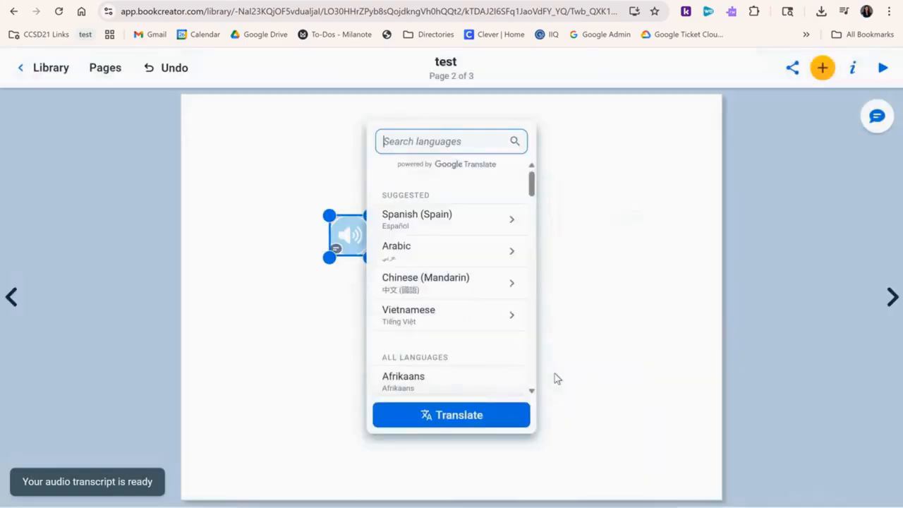
{"action": "left_click", "coordinate": [510, 247]}
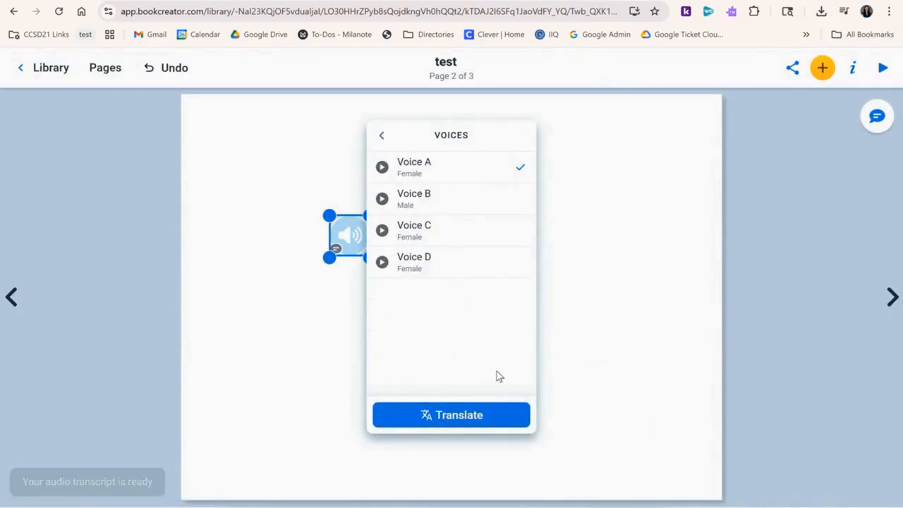
{"action": "left_click", "coordinate": [383, 231]}
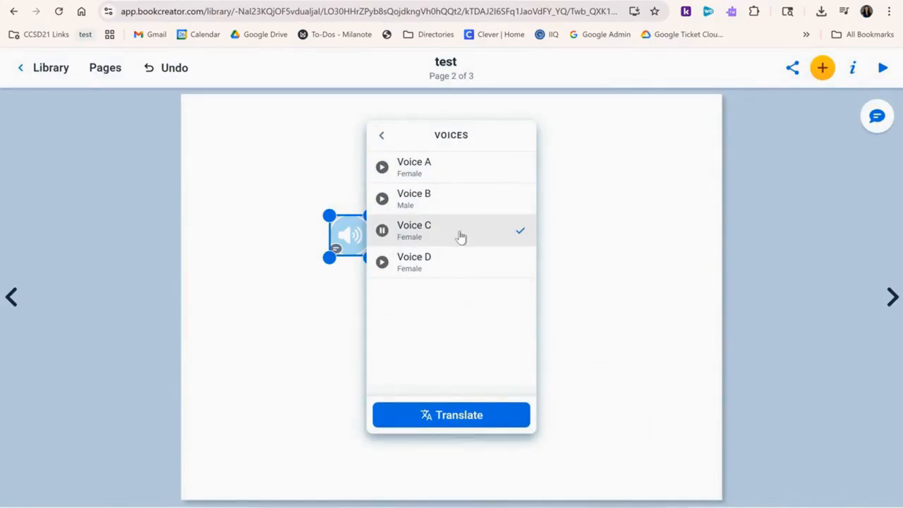
{"action": "left_click", "coordinate": [470, 416]}
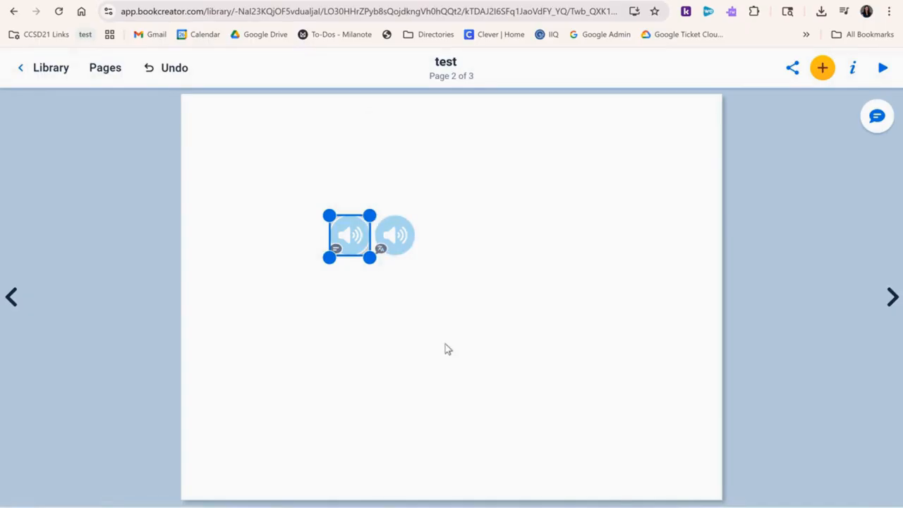
Step: Move the translated sound icon right to about x 603 px, y 191 px and set its background to purple
{"action": "left_click", "coordinate": [395, 238]}
{"action": "left_click_drag", "start_coordinate": [397, 241], "coordinate": [568, 240]}
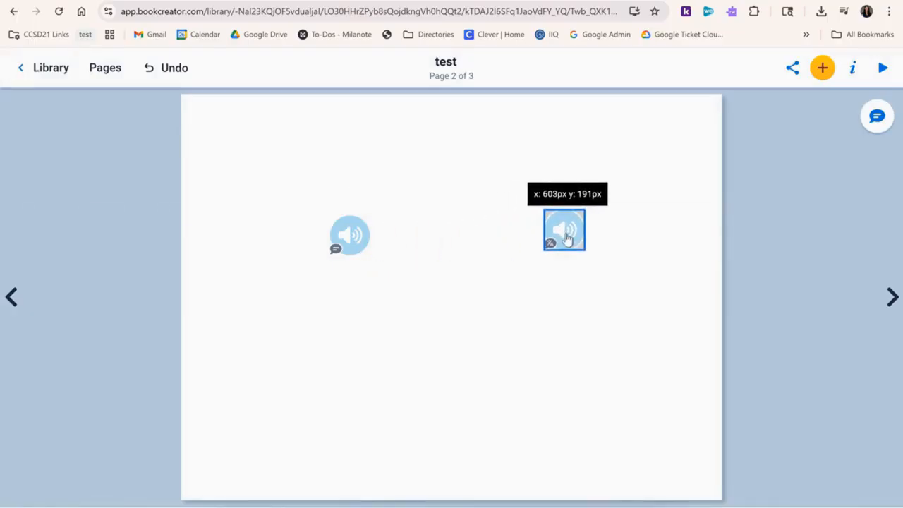
{"action": "left_click", "coordinate": [852, 68]}
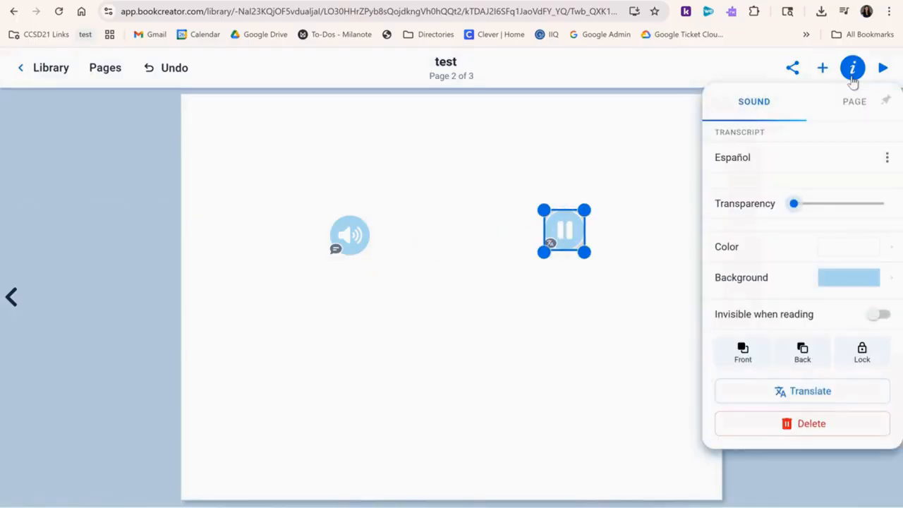
{"action": "left_click", "coordinate": [805, 290]}
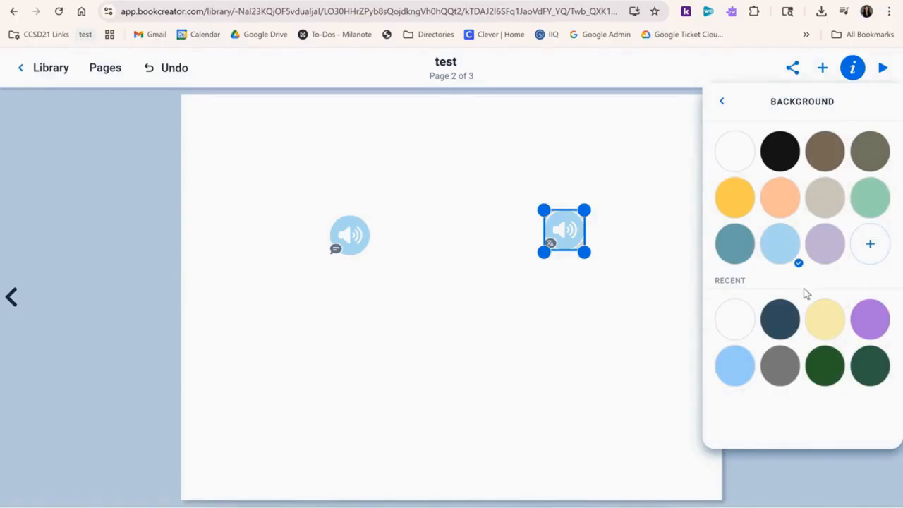
{"action": "left_click", "coordinate": [878, 328]}
{"action": "left_click", "coordinate": [580, 342]}
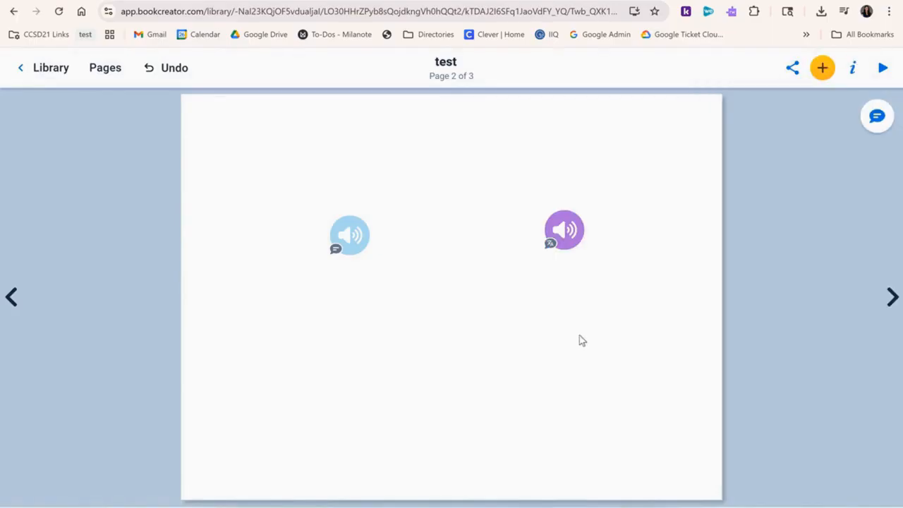
Step: Add the text labels "English" and "Spanish" below the blue and purple sound icons and play the Spanish clip
{"action": "left_click", "coordinate": [822, 69]}
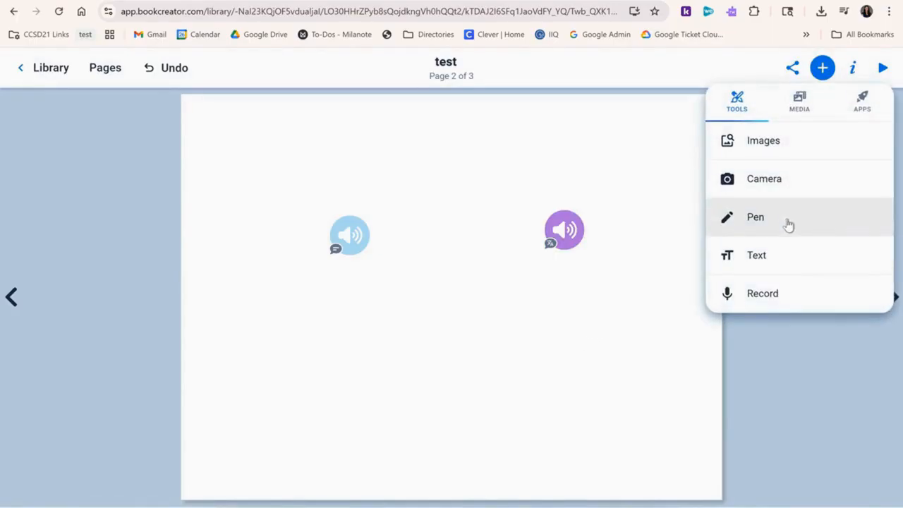
{"action": "left_click", "coordinate": [788, 267]}
{"action": "left_click", "coordinate": [774, 162]}
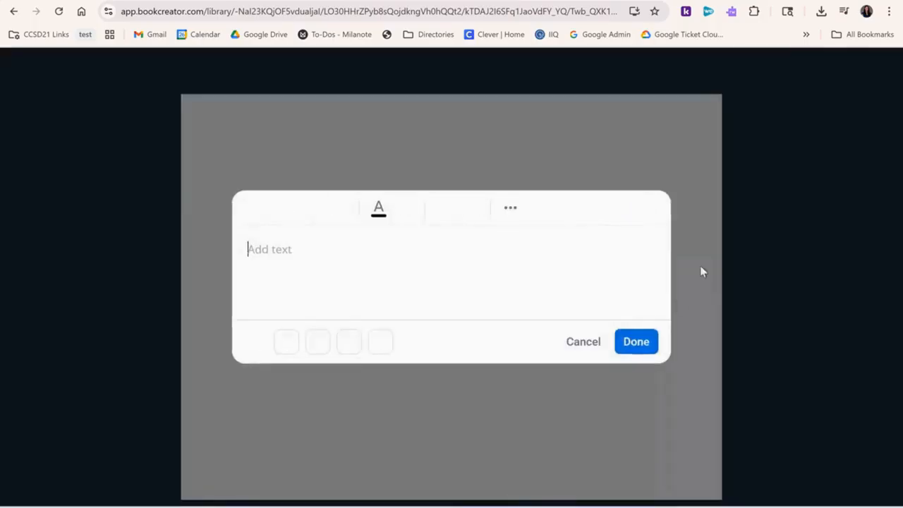
{"action": "left_click", "coordinate": [677, 303]}
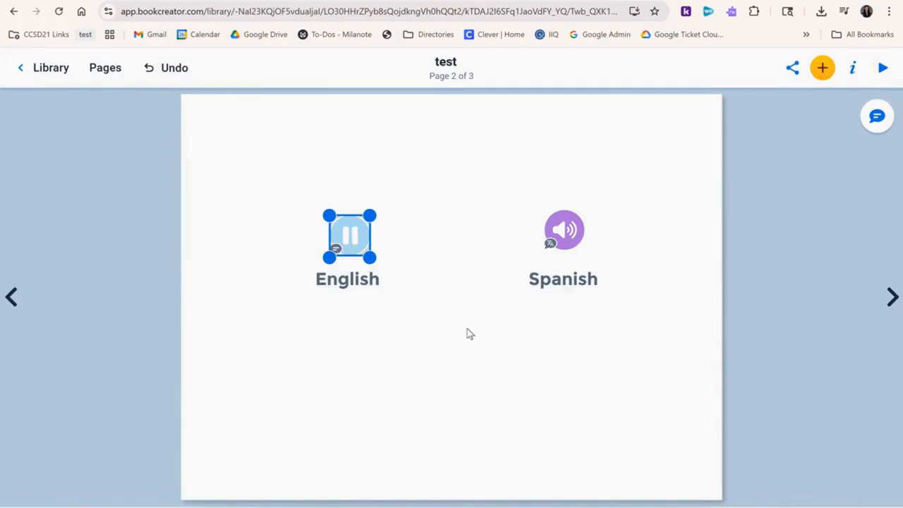
{"action": "left_click", "coordinate": [557, 237]}
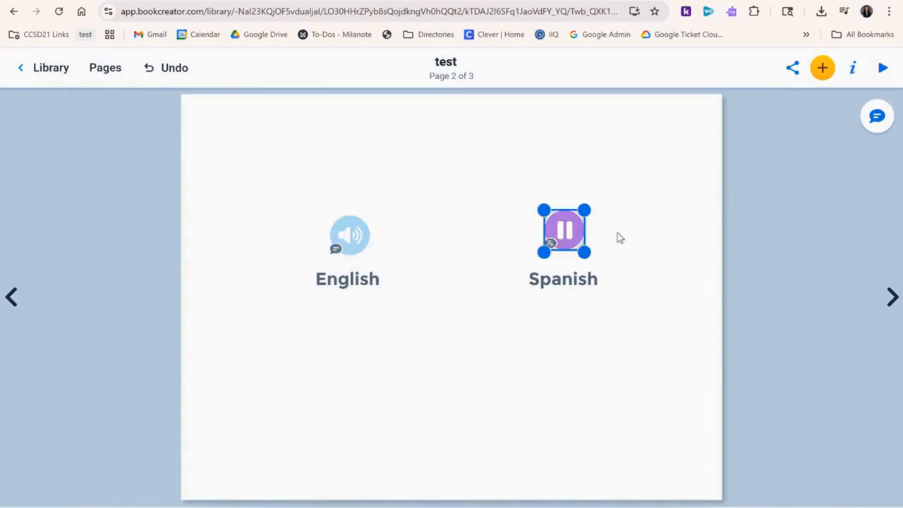
{"action": "left_click", "coordinate": [640, 237]}
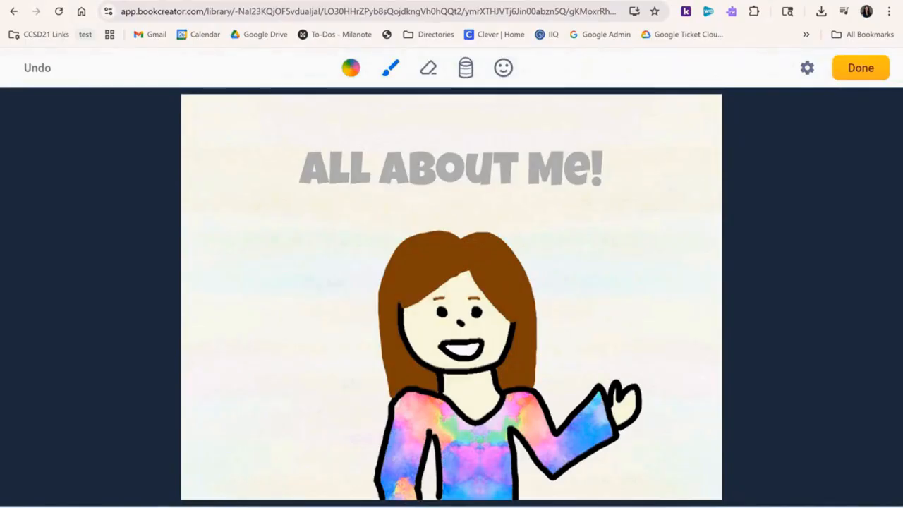
Step: Finish the drawing of the waving girl on the "All About Me!" cover and switch to the ccsd21.org website
{"action": "left_click", "coordinate": [863, 71]}
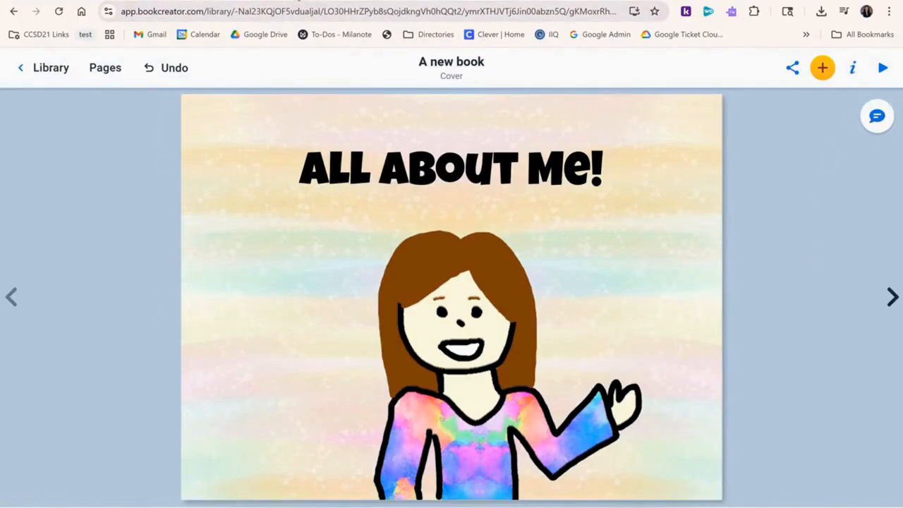
{"action": "left_click", "coordinate": [297, 0]}
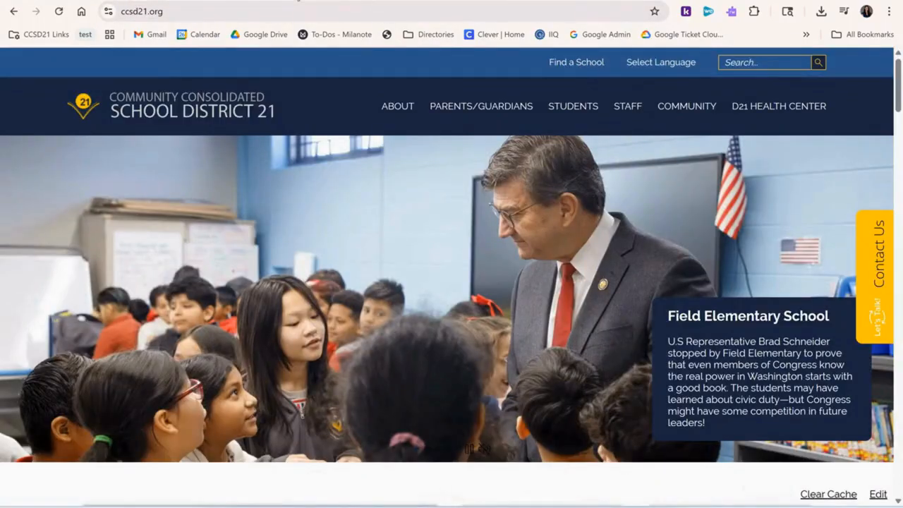